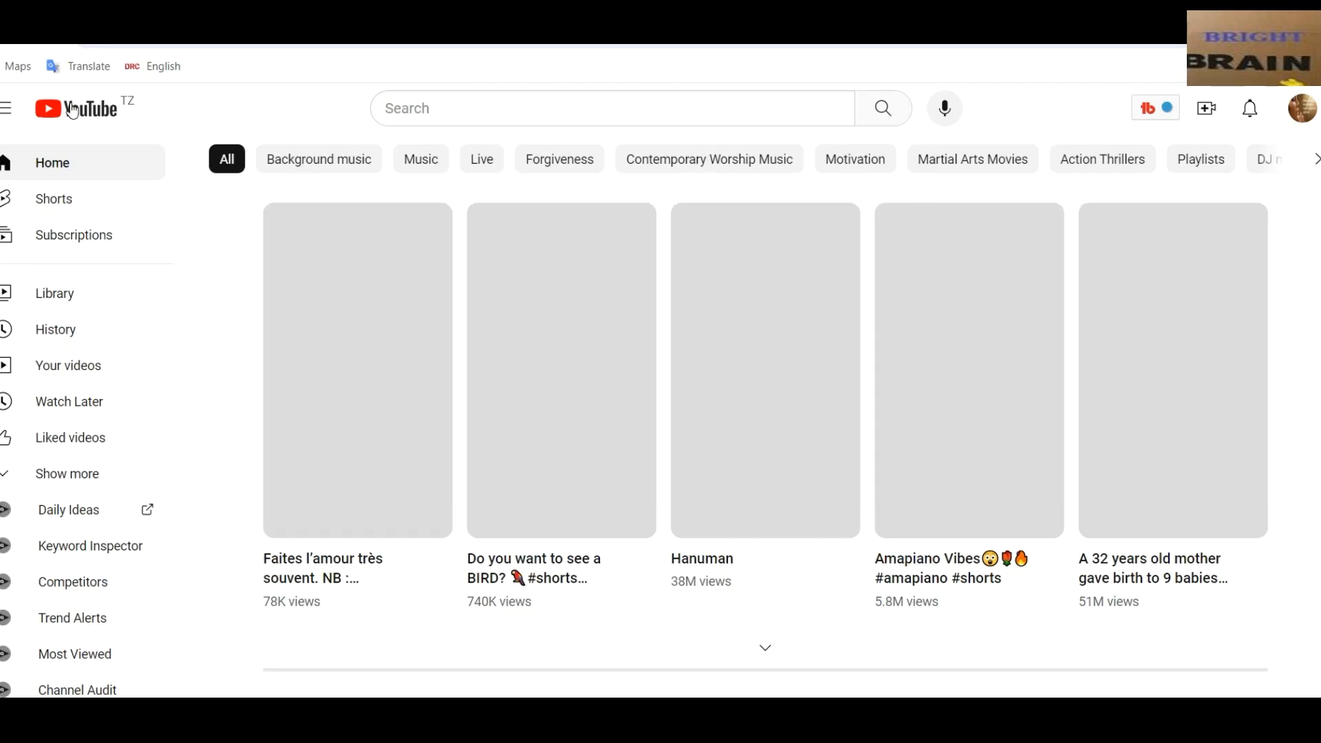
Reload the YouTube home page and look through the feed to check the internet connection
left_click(83, 111)
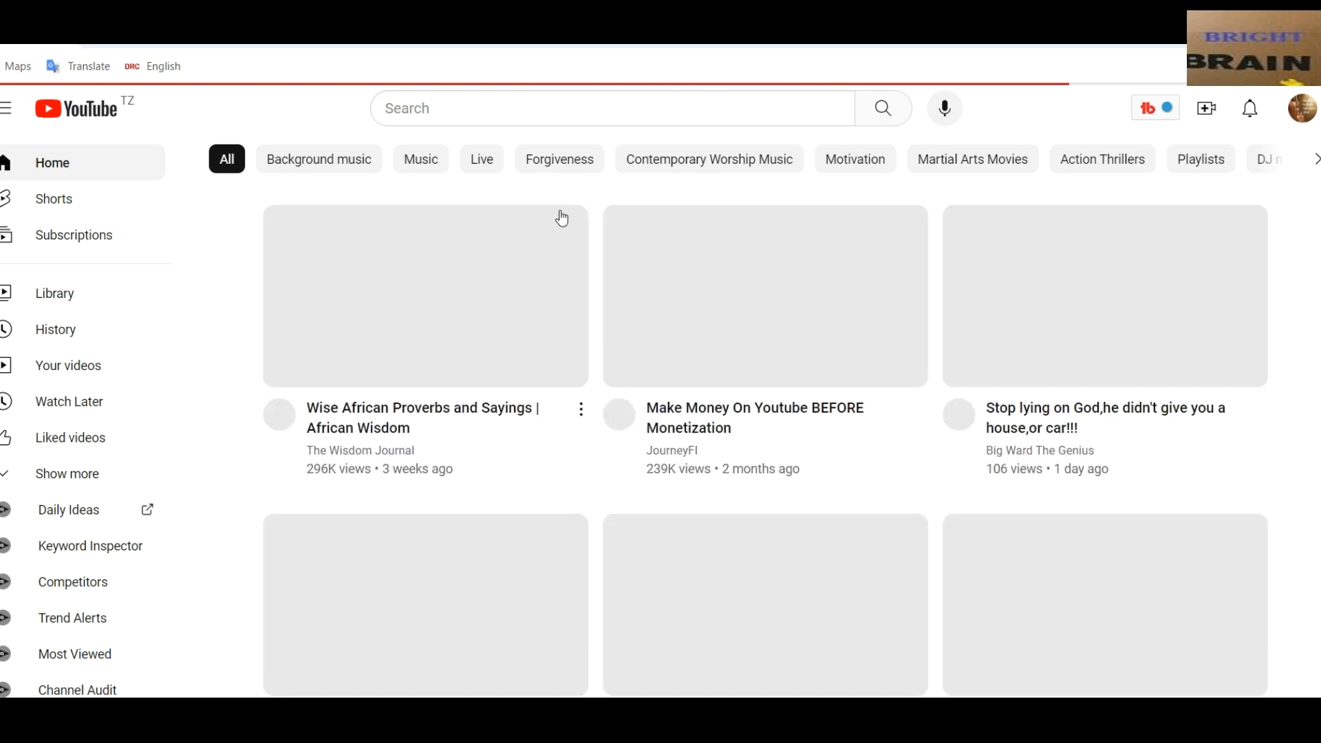
scroll(561, 220, "down", 3)
scroll(565, 222, "up", 3)
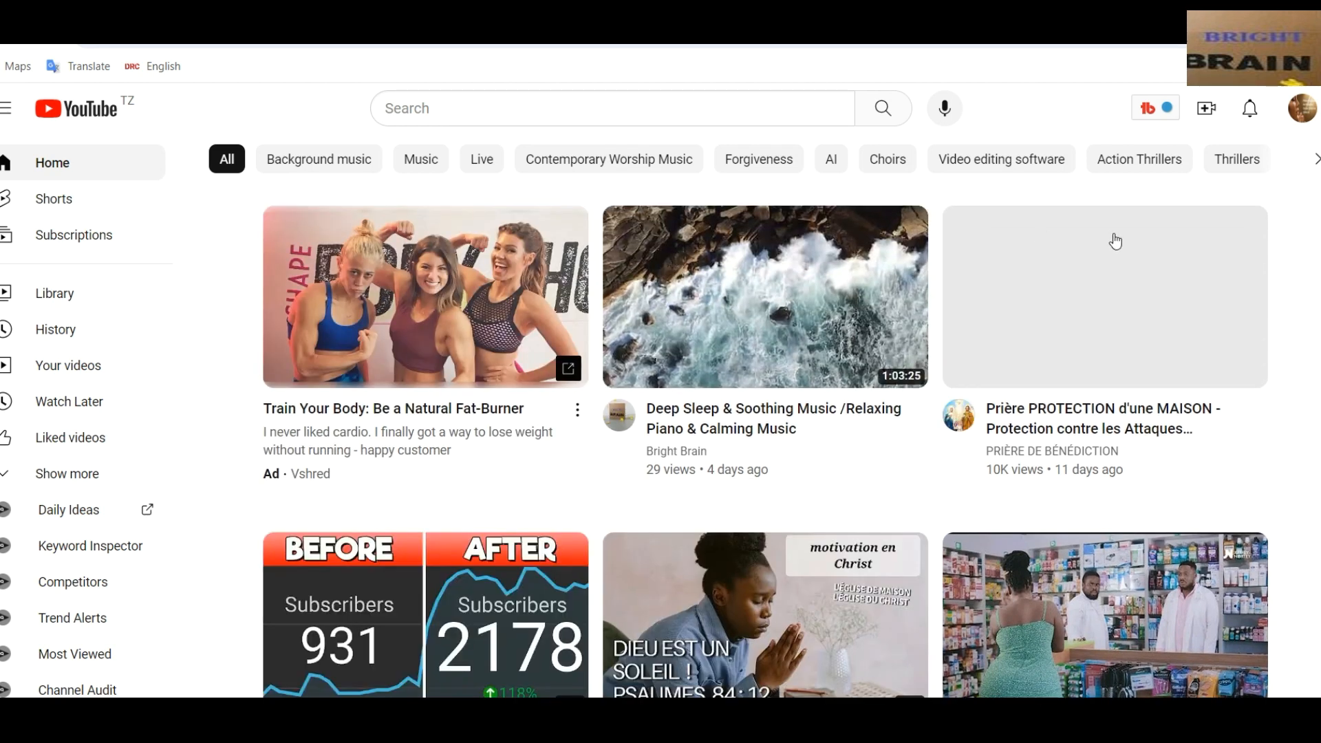
scroll(1217, 286, "down", 1)
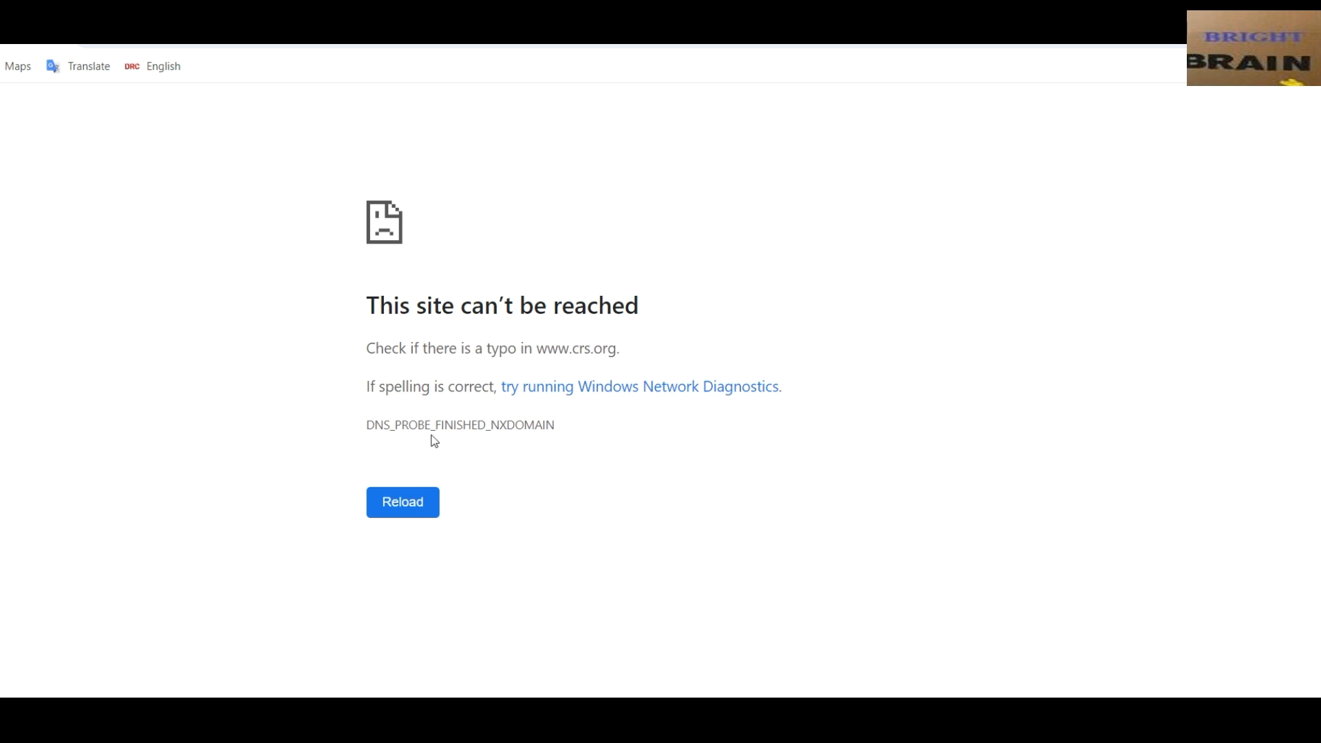
left_click(635, 389)
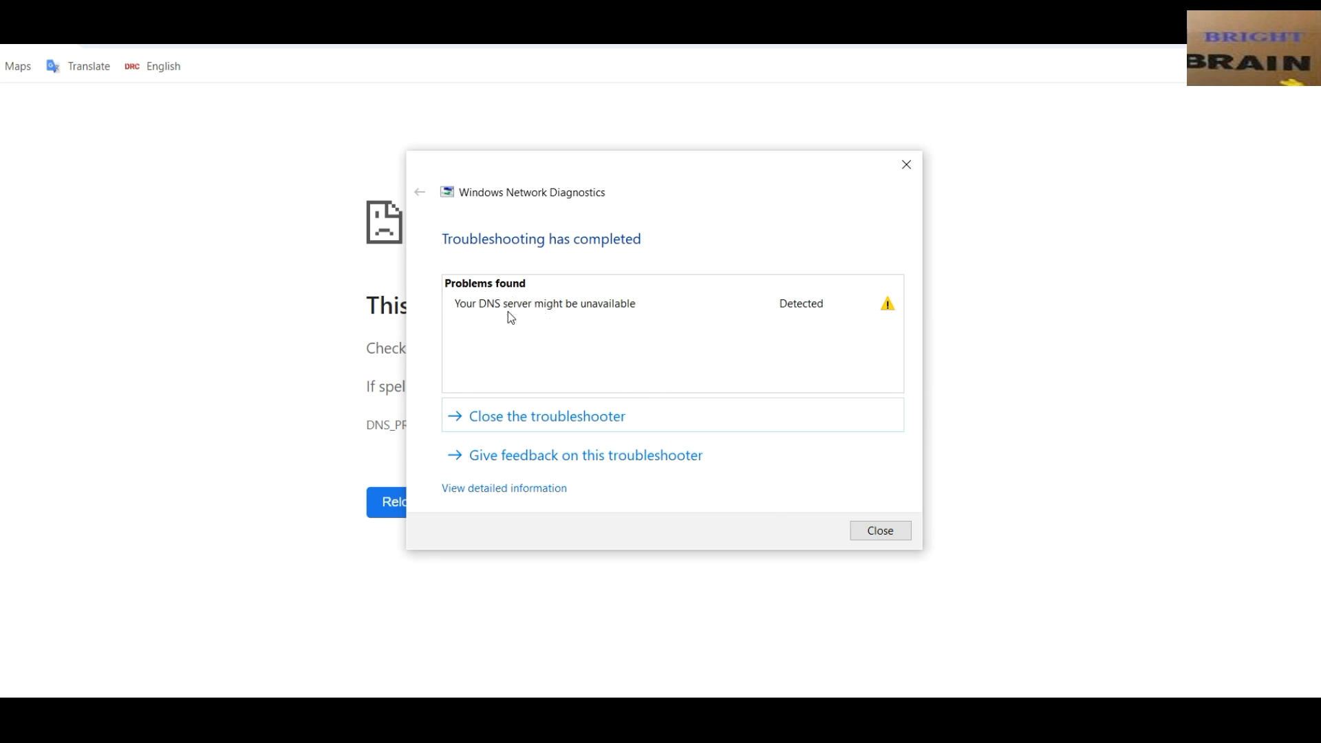
mouse_move(512, 308)
left_click(523, 489)
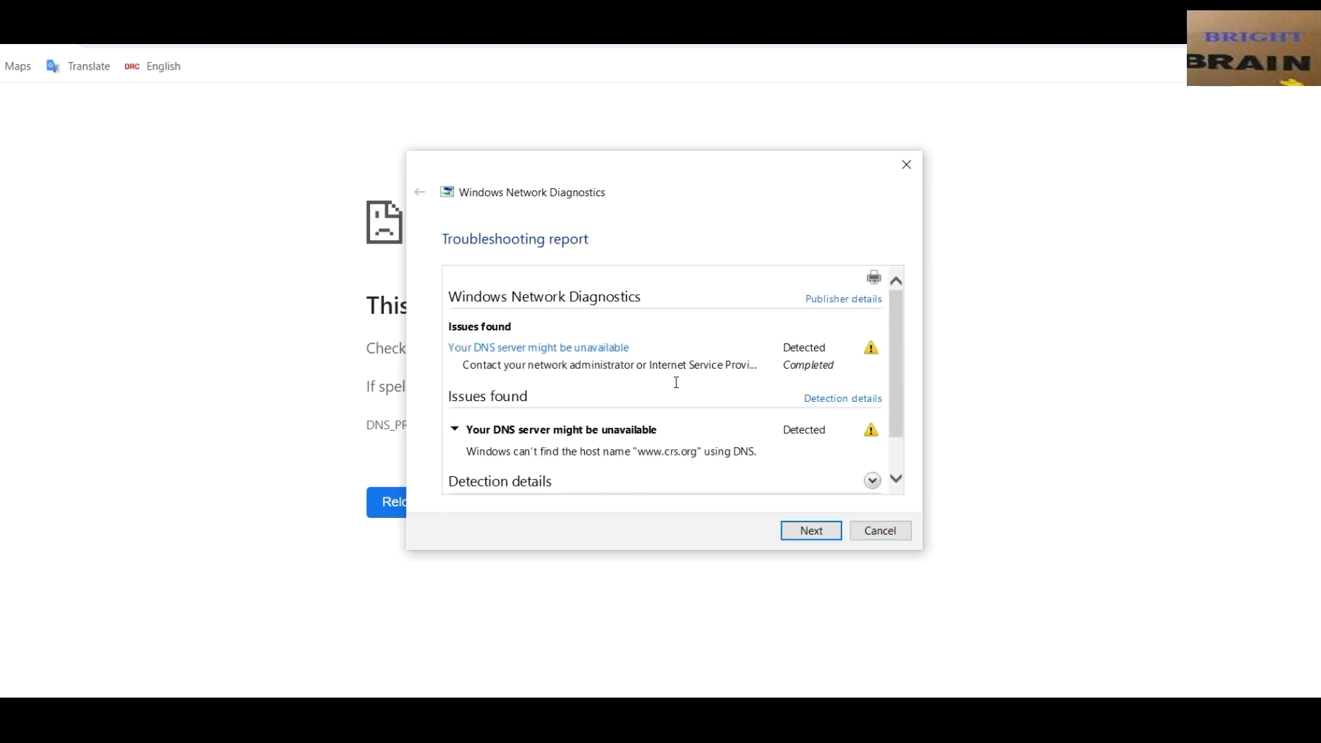
Examine the troubleshooting report's issues found, detection details and collection information, and close the troubleshooter
scroll(704, 346, "down", 2)
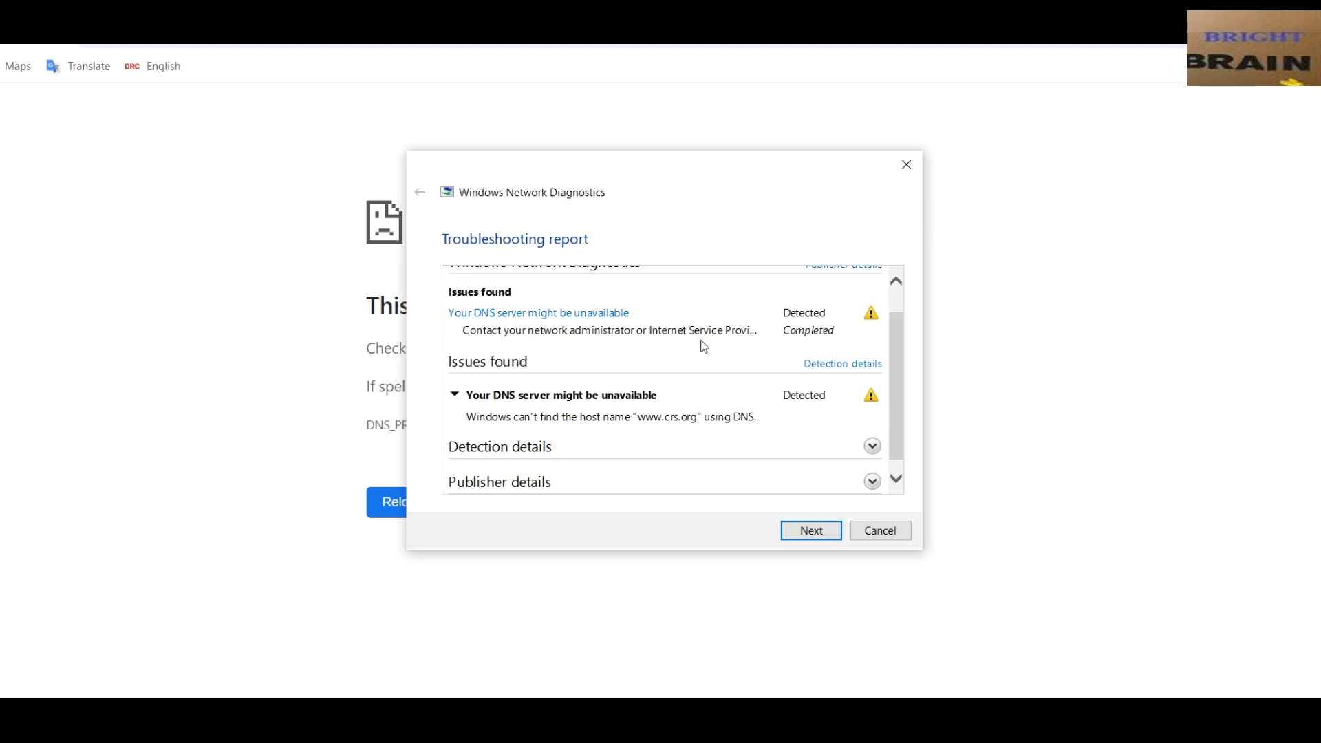
left_click(544, 435)
scroll(734, 410, "down", 7)
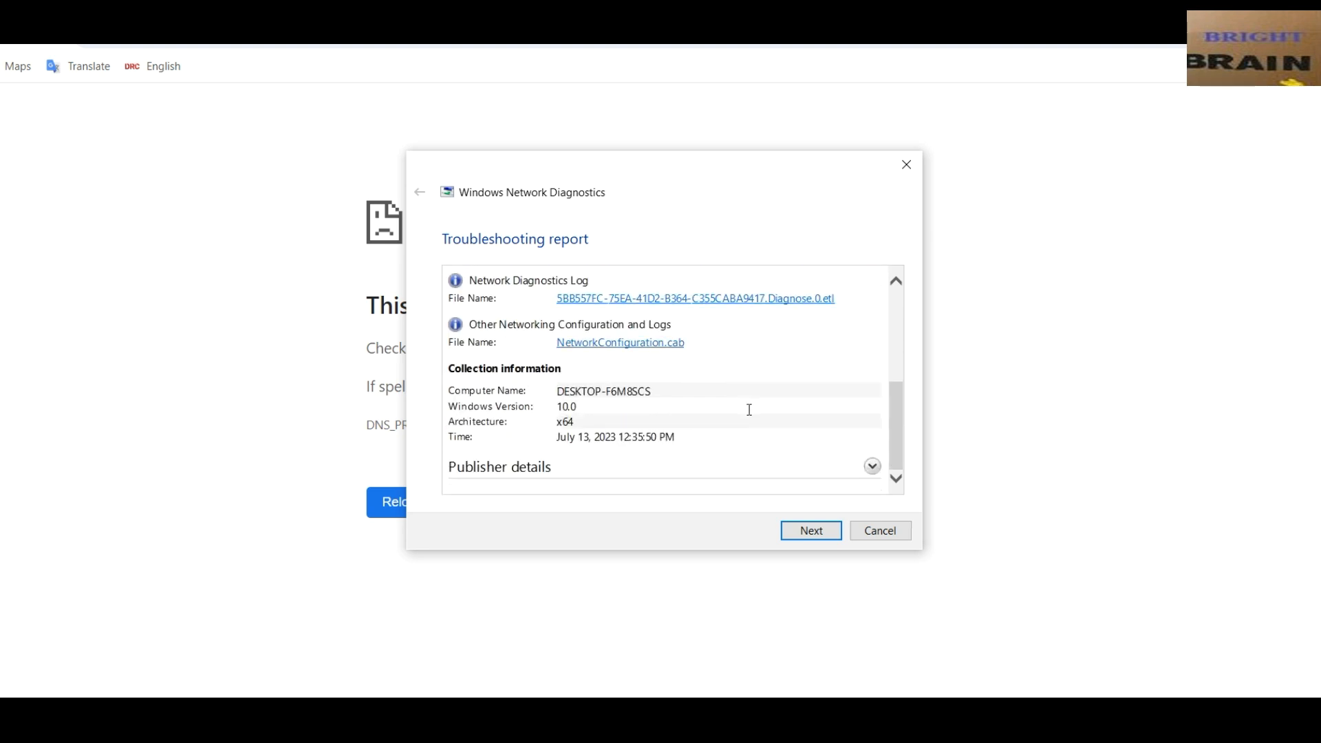
scroll(750, 409, "up", 1)
scroll(752, 412, "up", 1)
scroll(752, 411, "down", 1)
scroll(752, 411, "up", 2)
scroll(751, 411, "up", 1)
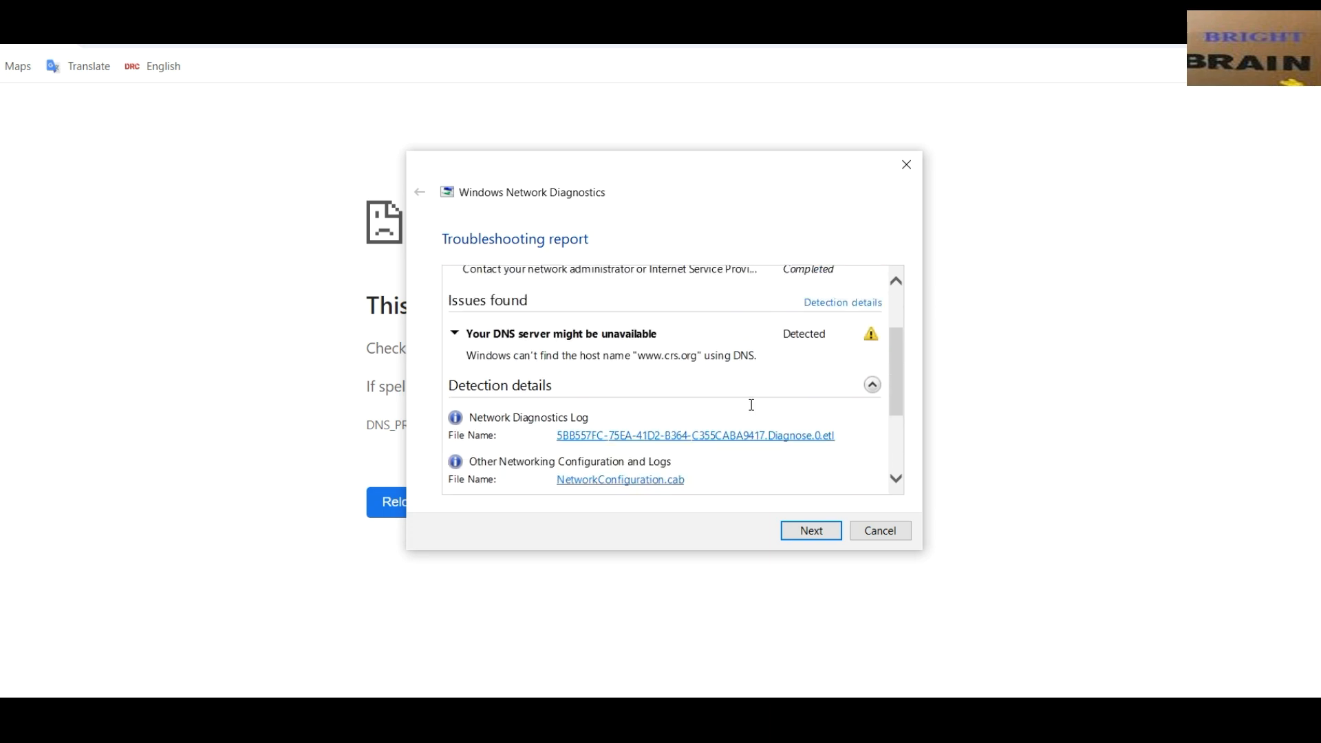
scroll(752, 411, "up", 2)
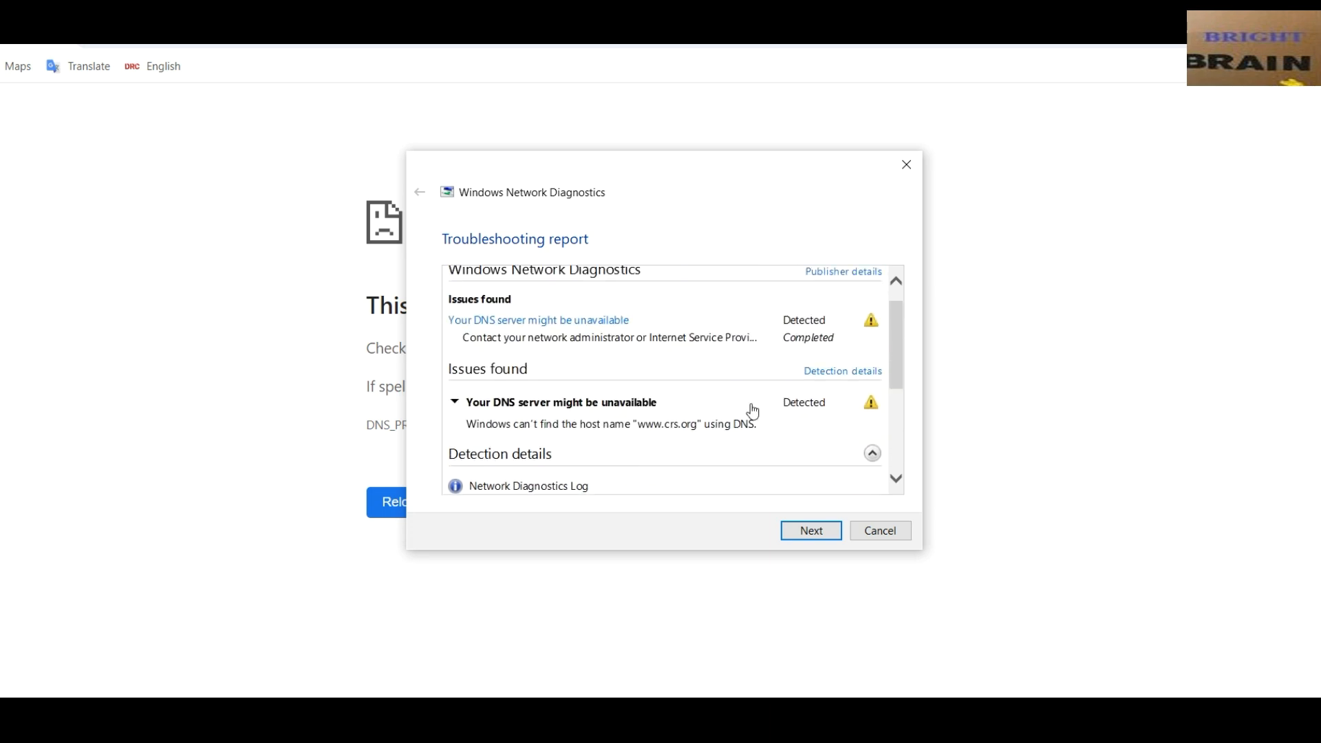
scroll(752, 411, "up", 1)
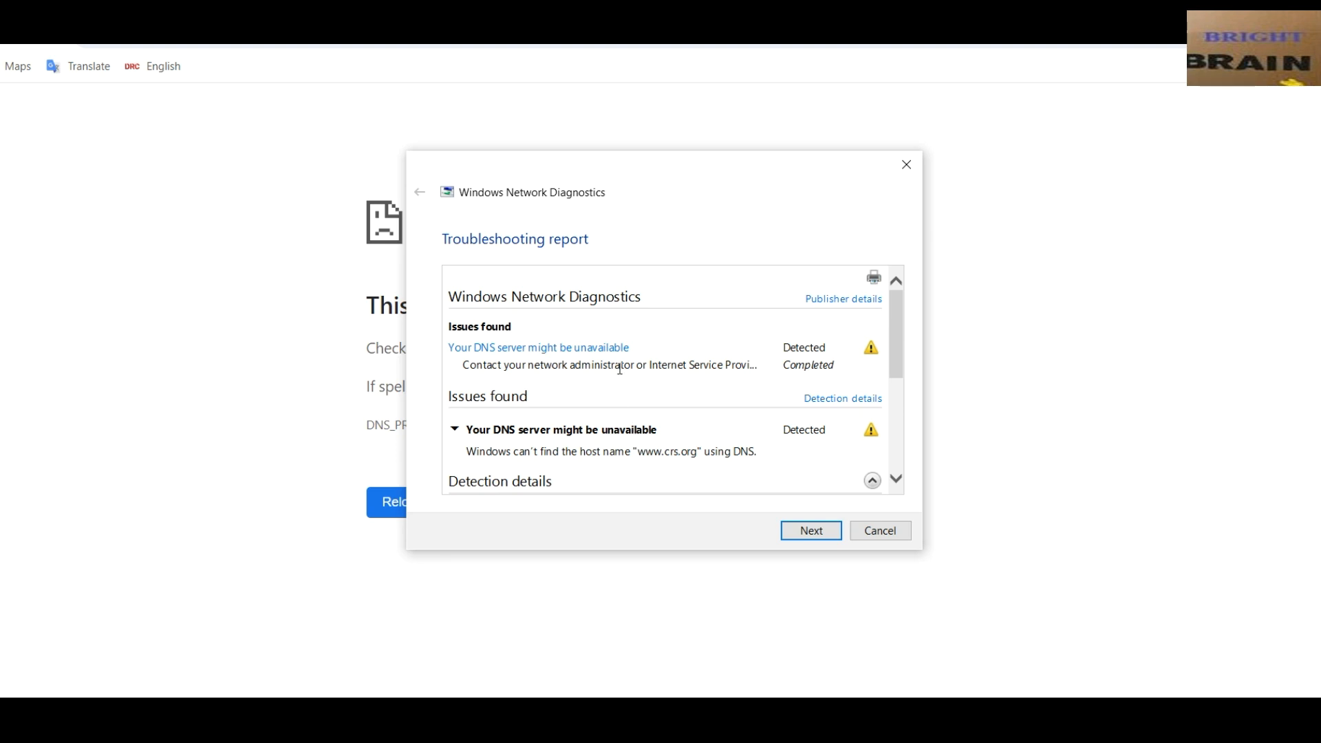
left_click(826, 401)
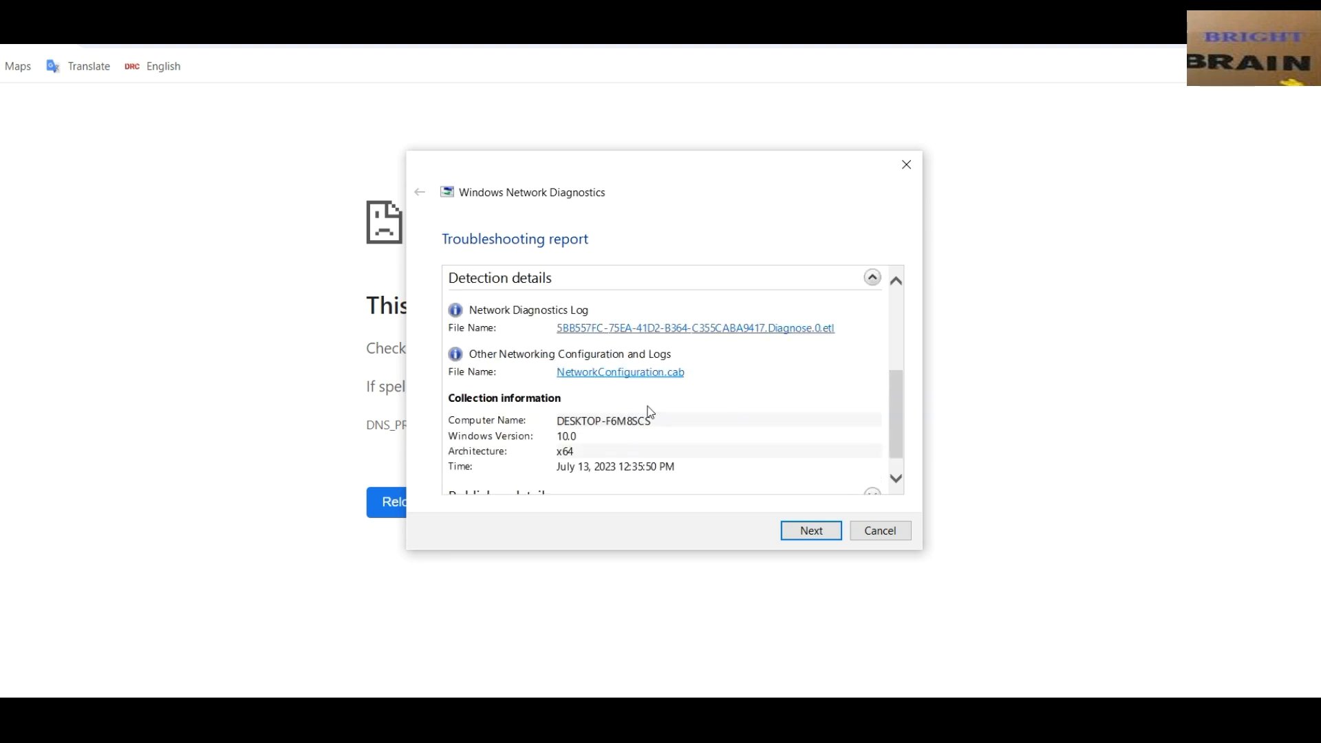
scroll(647, 409, "up", 5)
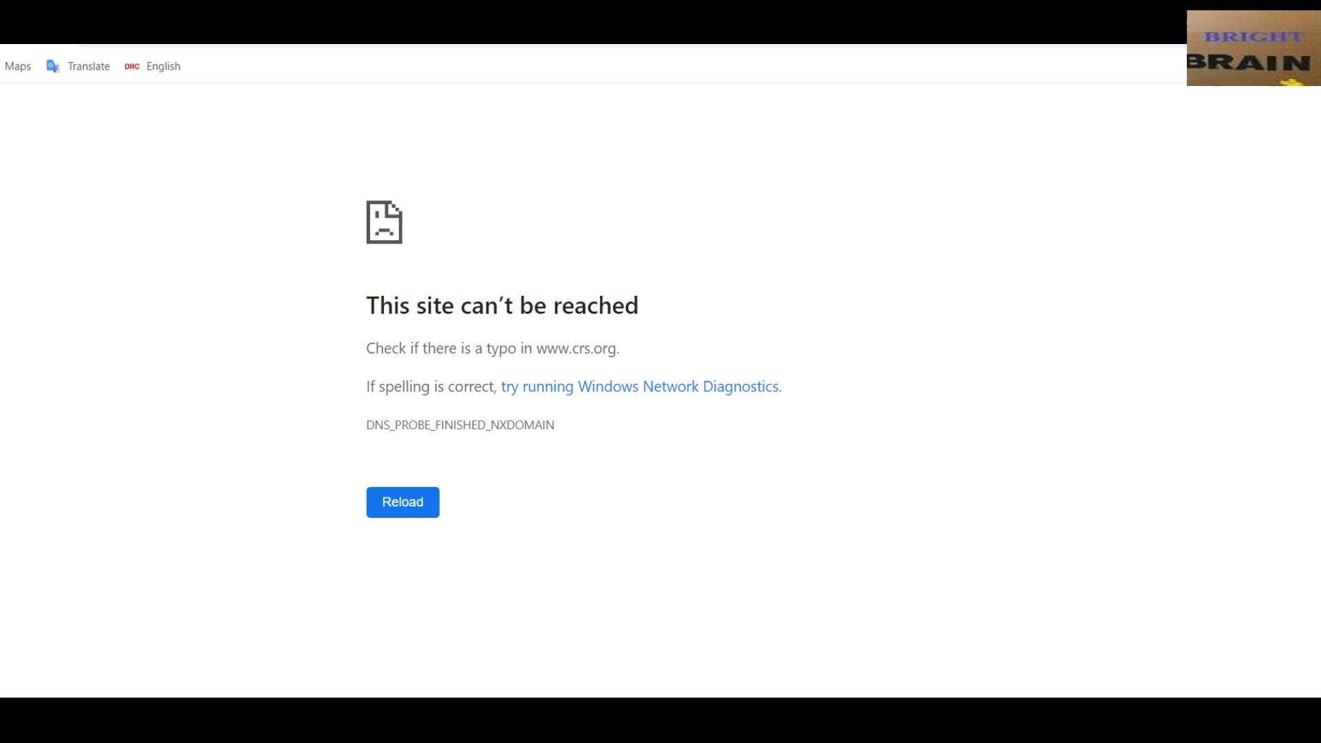
Open Control Panel through a Windows search for "contr" and go to the network adapter settings
key("super+s")
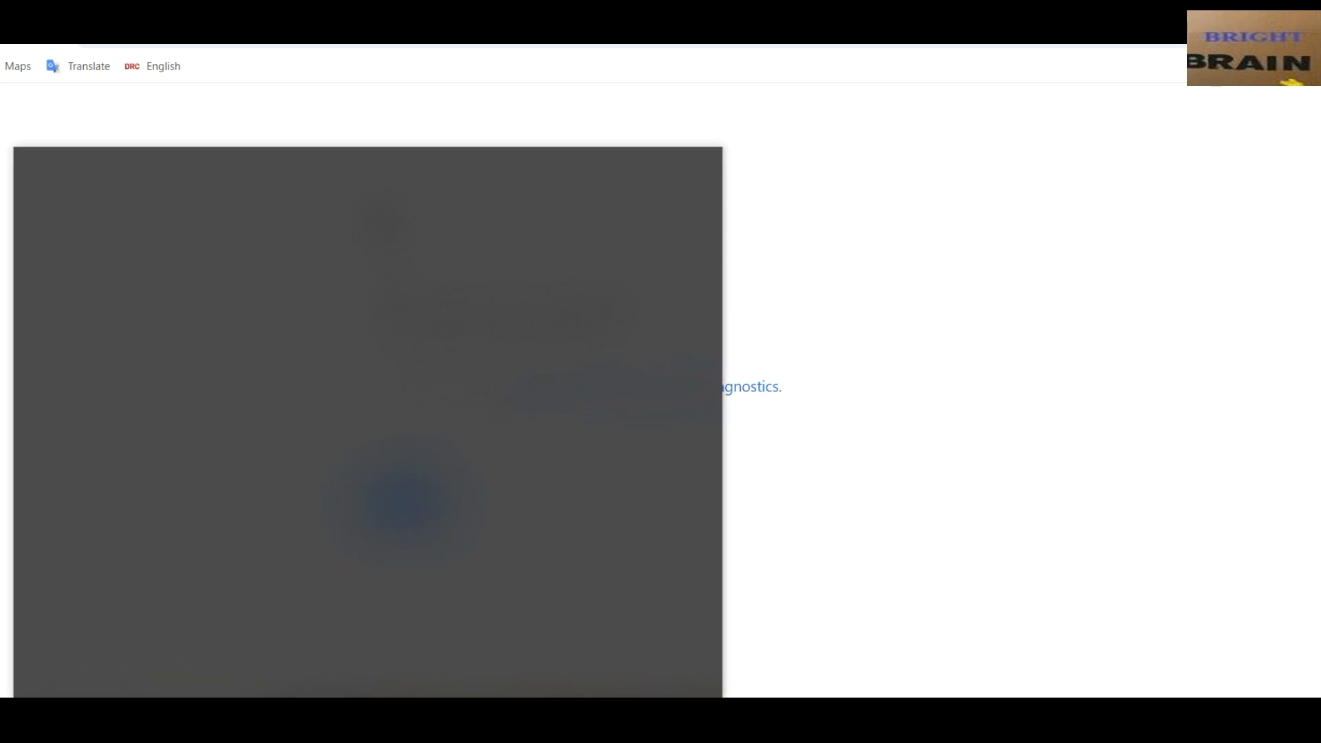
type("contr")
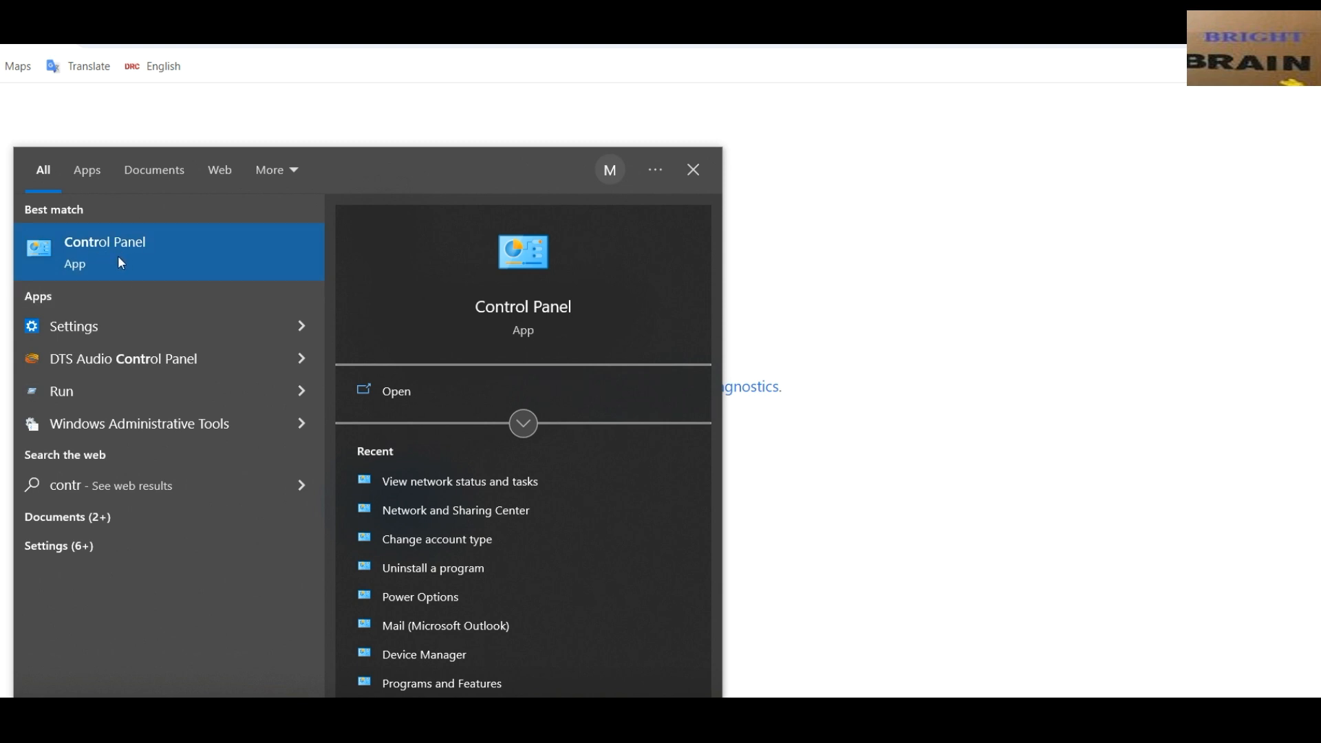
left_click(90, 260)
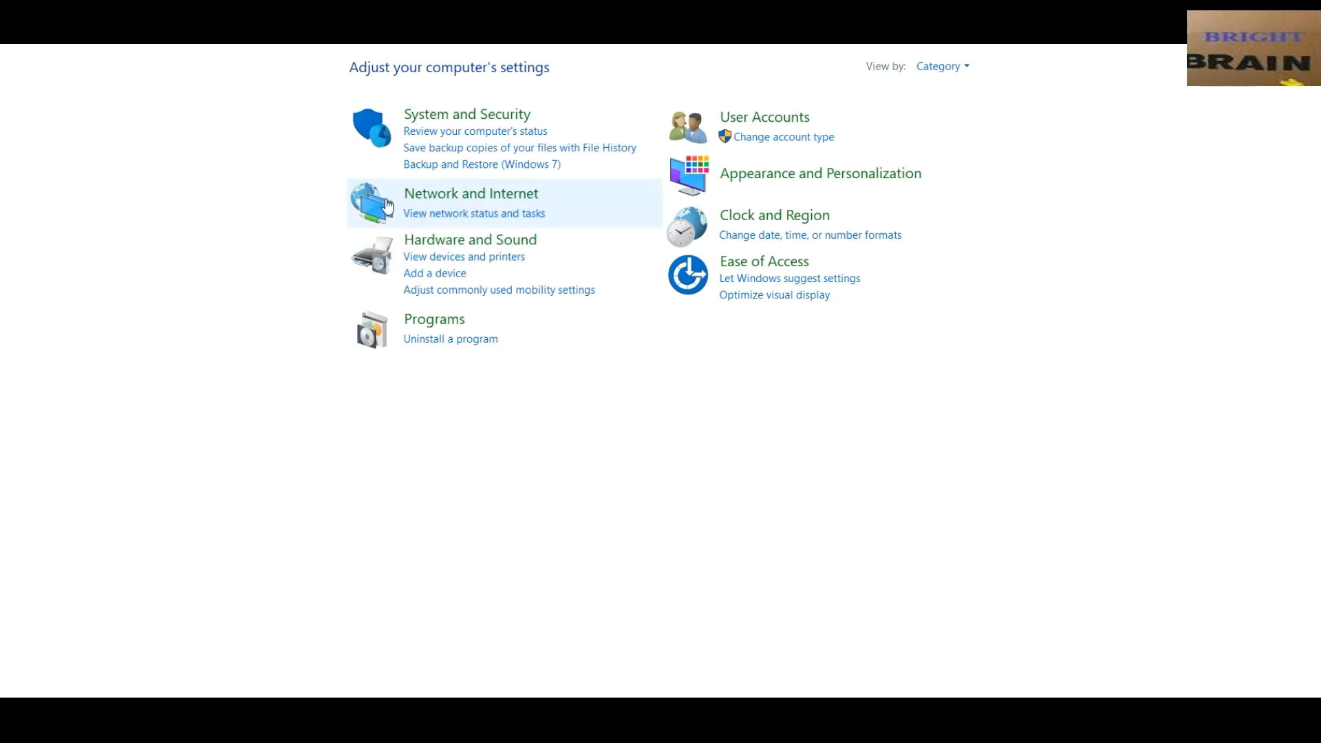
left_click(477, 218)
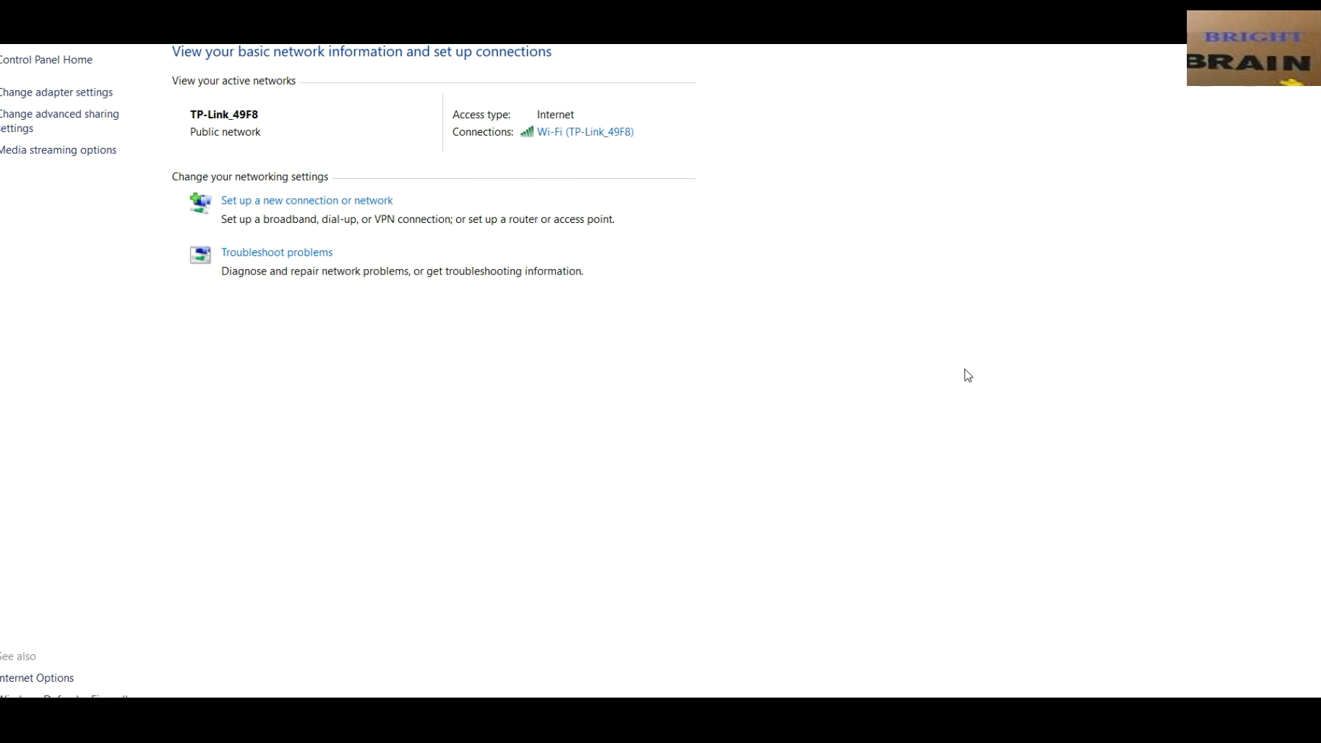
left_click(74, 96)
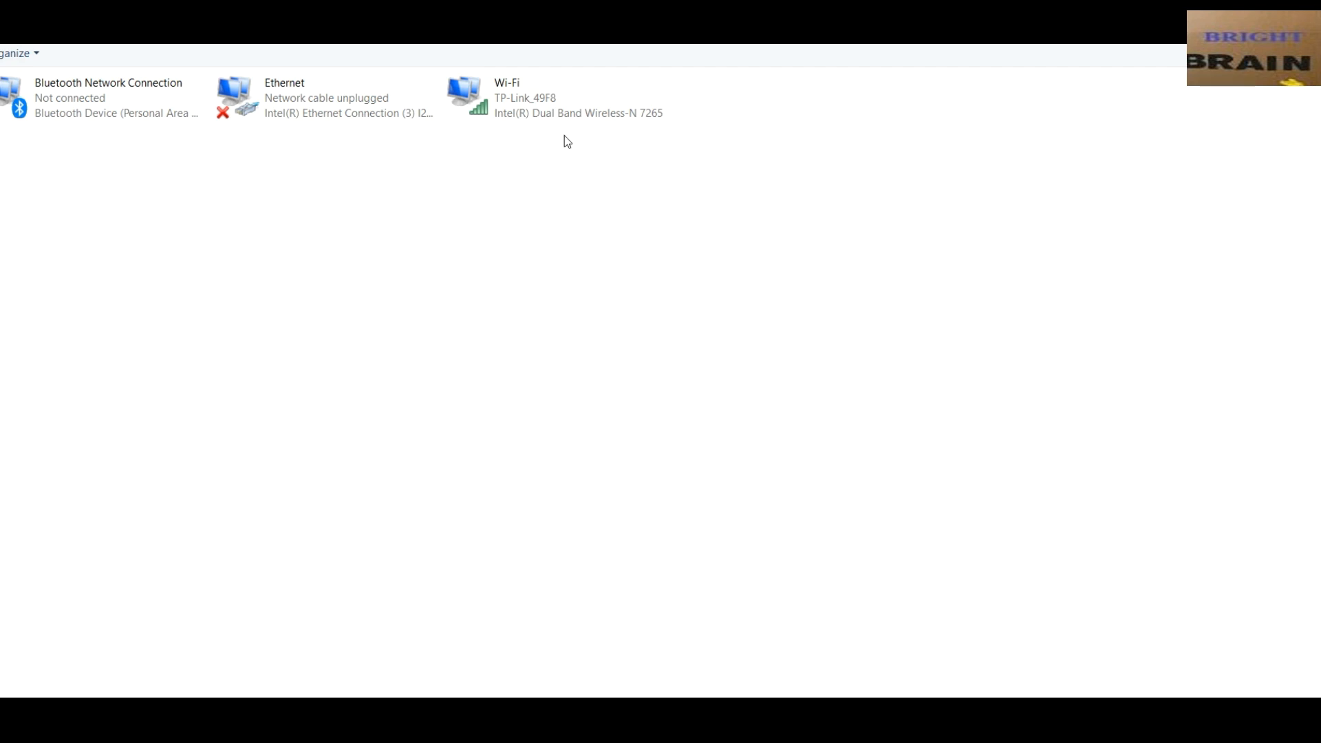
Open the Wi-Fi connection's properties and bring up the settings of Internet Protocol Version 4 (TCP/IPv4)
right_click(551, 98)
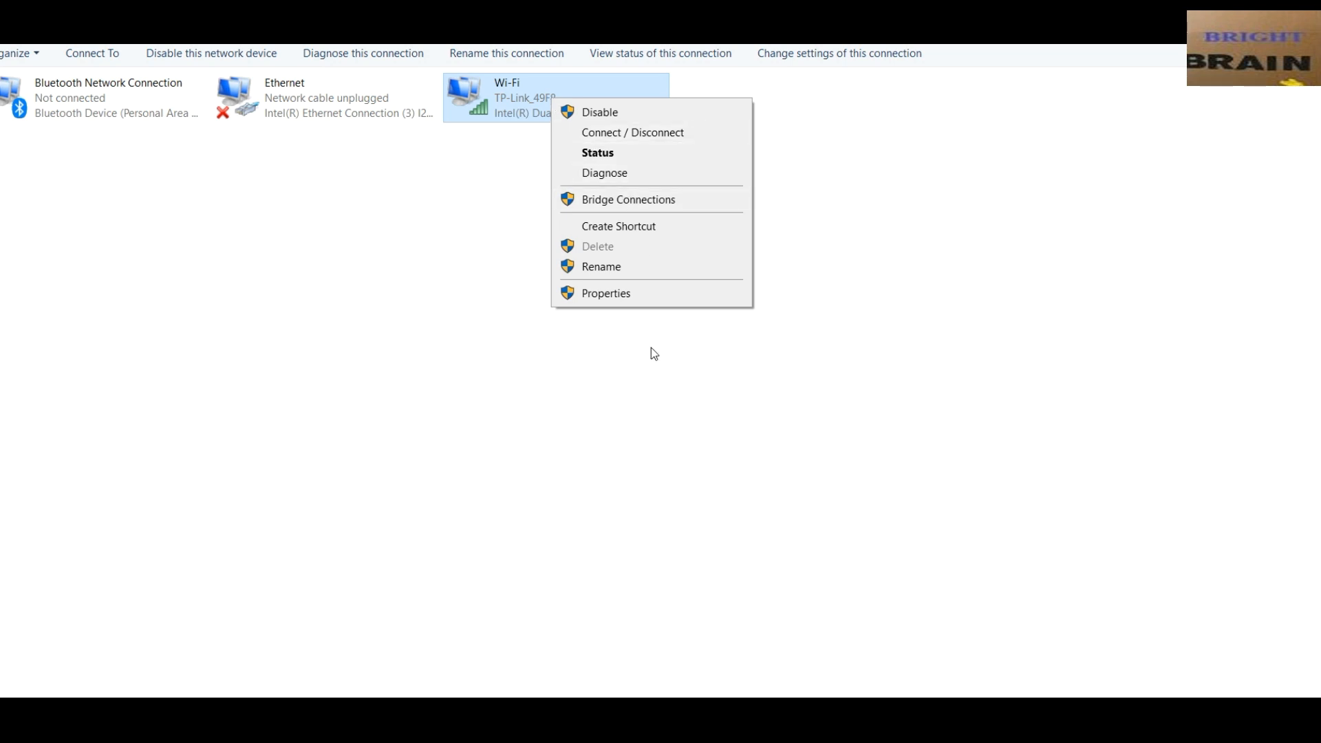
left_click(610, 293)
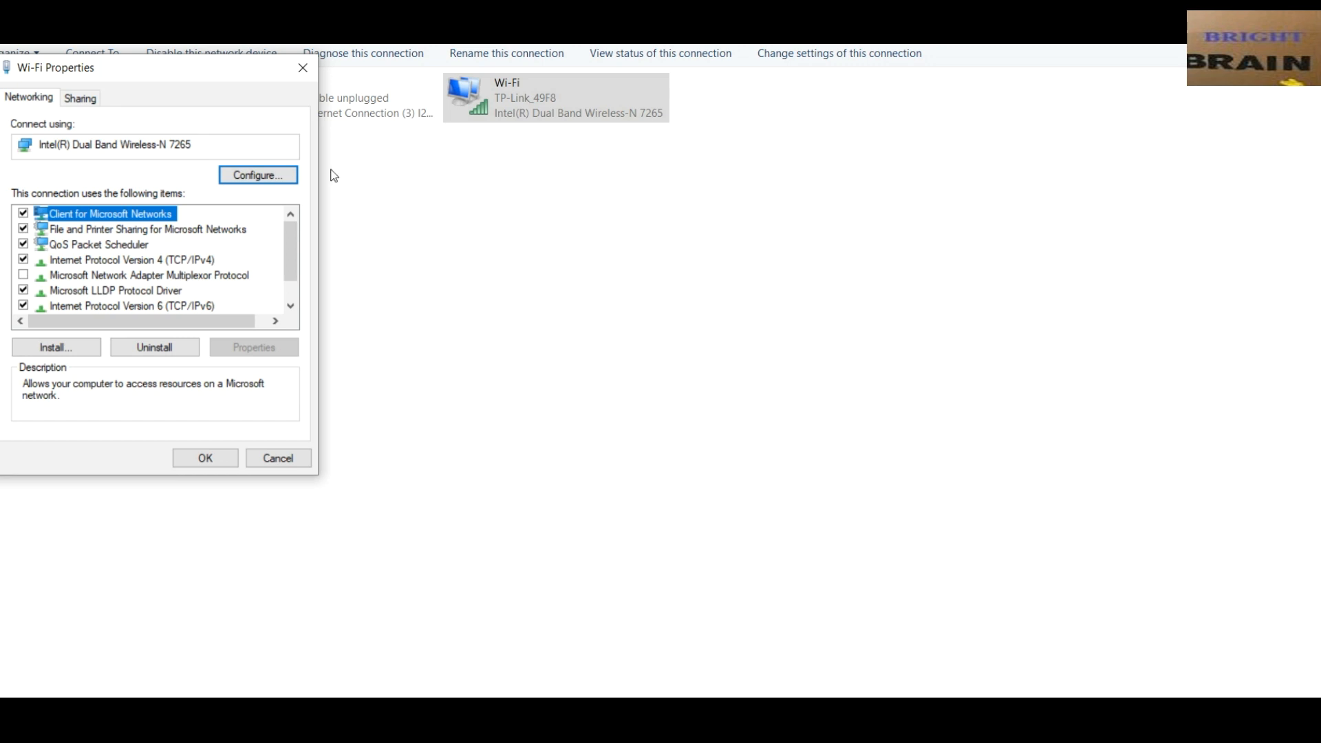
left_click_drag(139, 79, 371, 91)
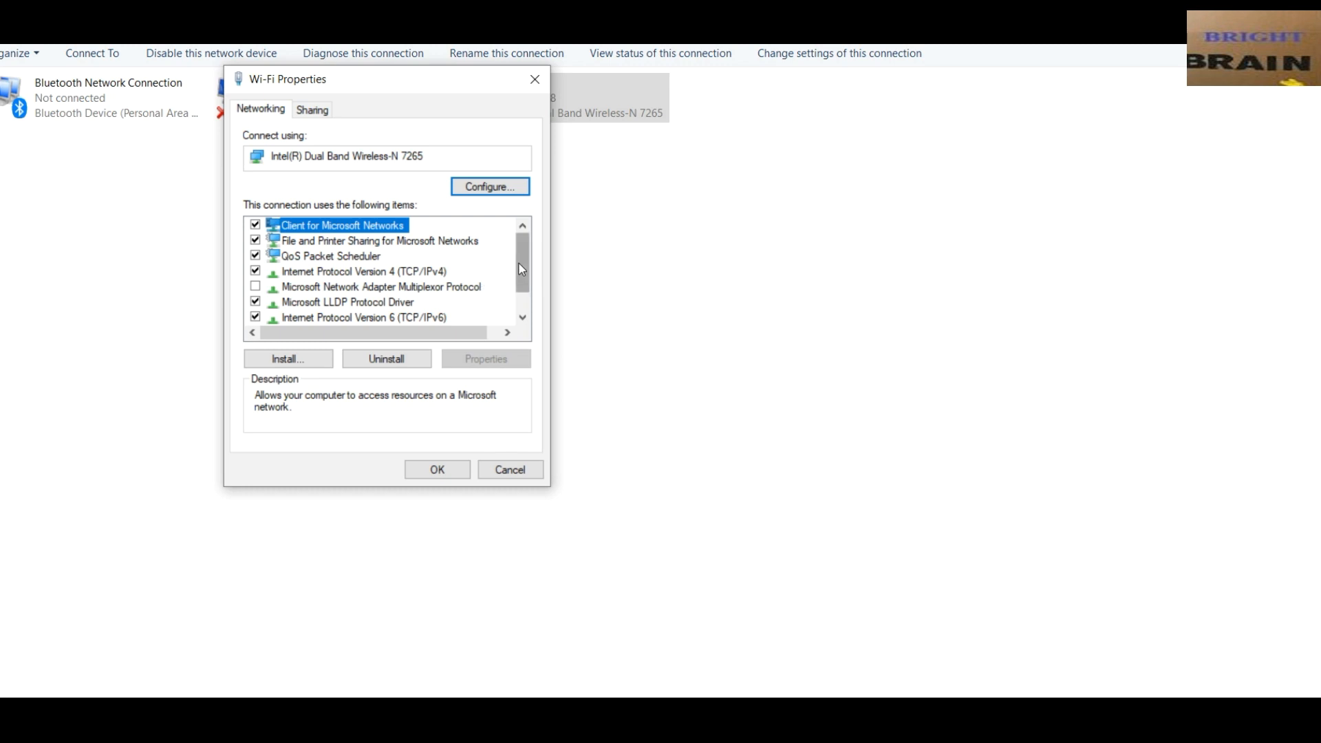
left_click_drag(522, 276, 519, 237)
left_click(344, 274)
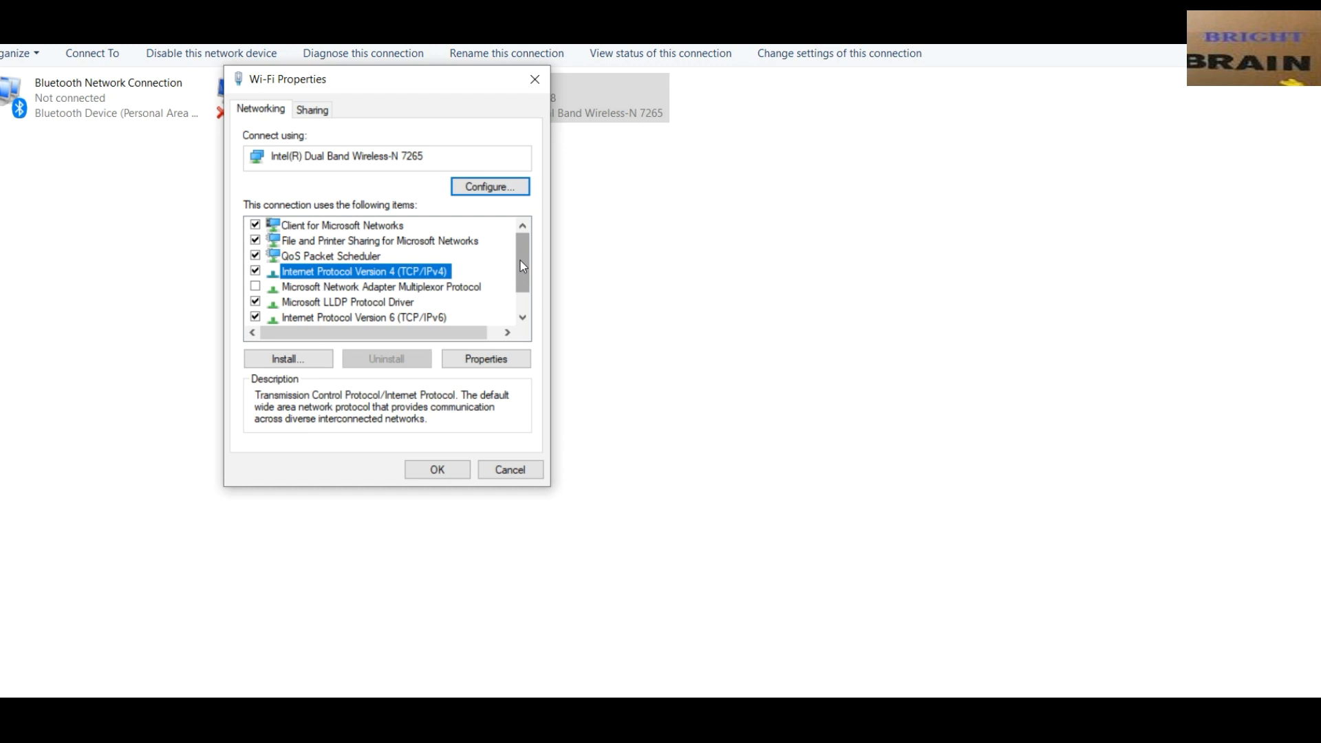
left_click_drag(519, 261, 522, 275)
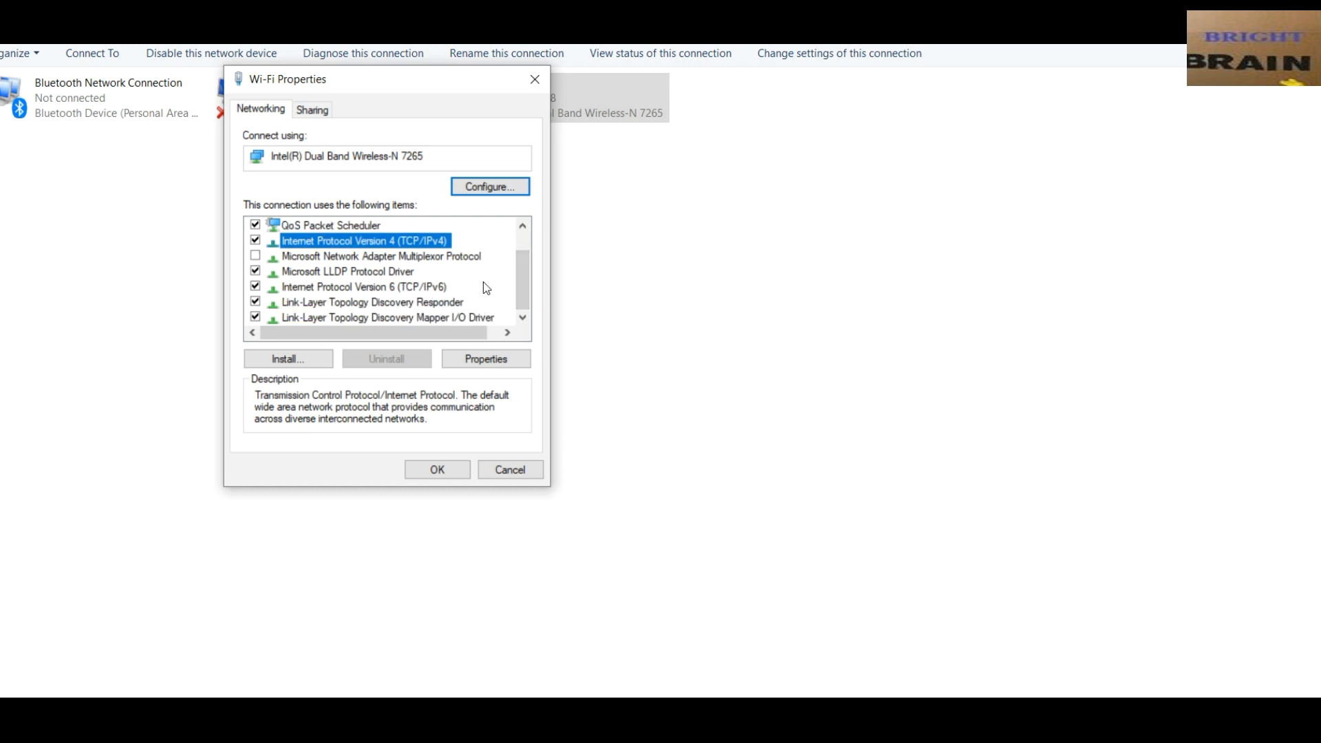
scroll(520, 275, "up", 1)
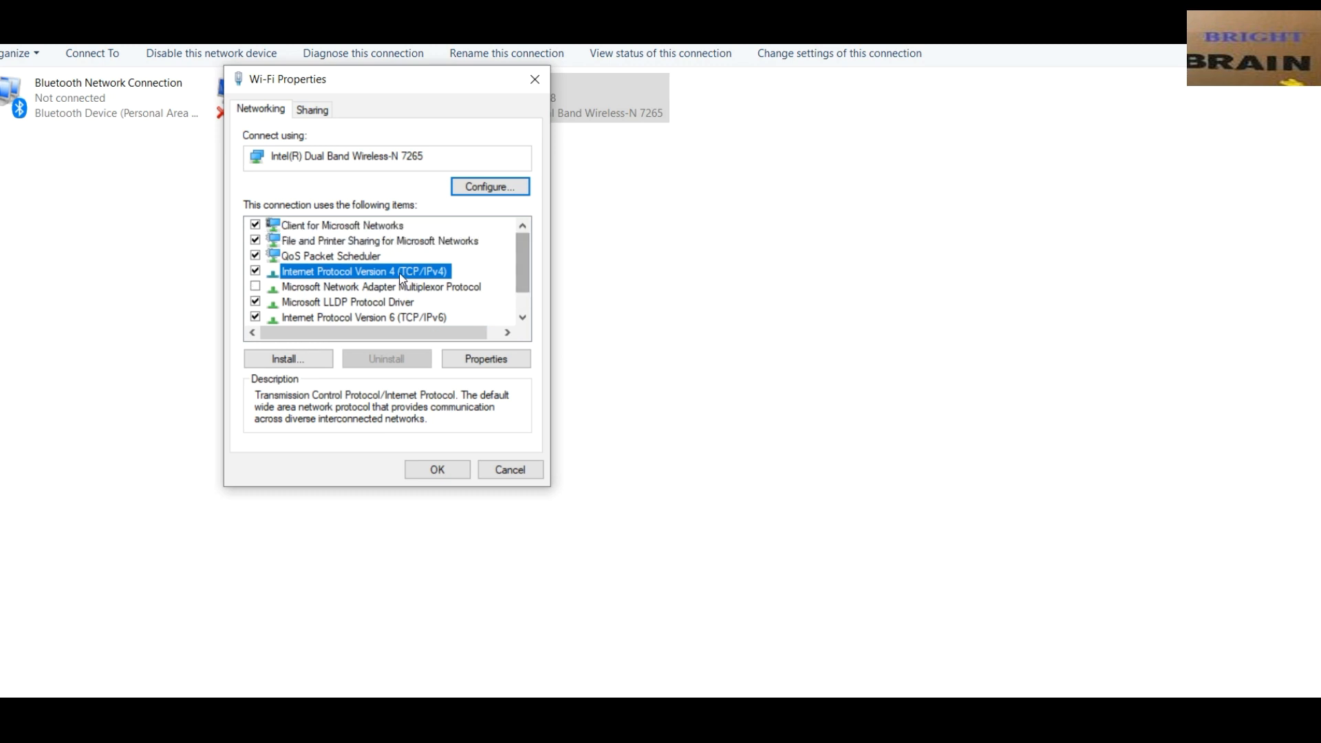
double_click(348, 277)
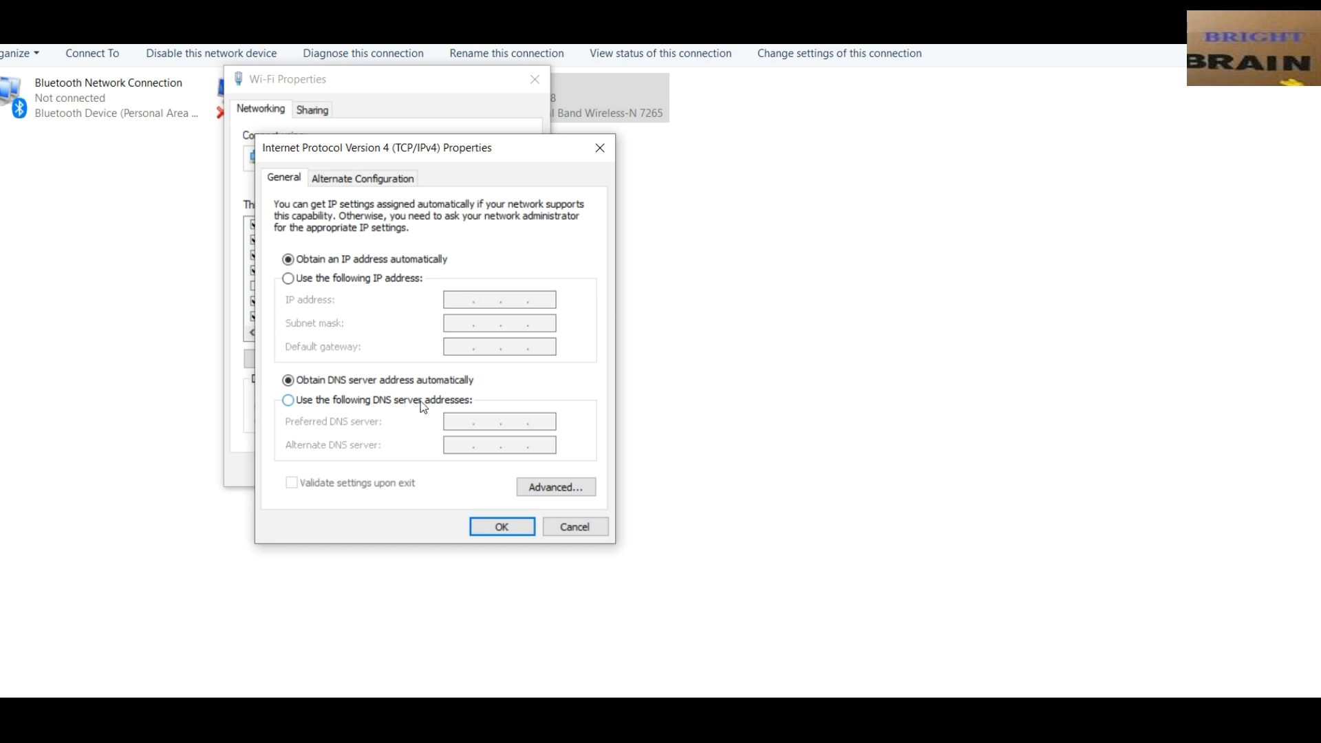
Use manual DNS servers for IPv4, 8.8.8.8 as preferred and 8.8.4.4 as alternate, and save the Wi-Fi properties
left_click(288, 401)
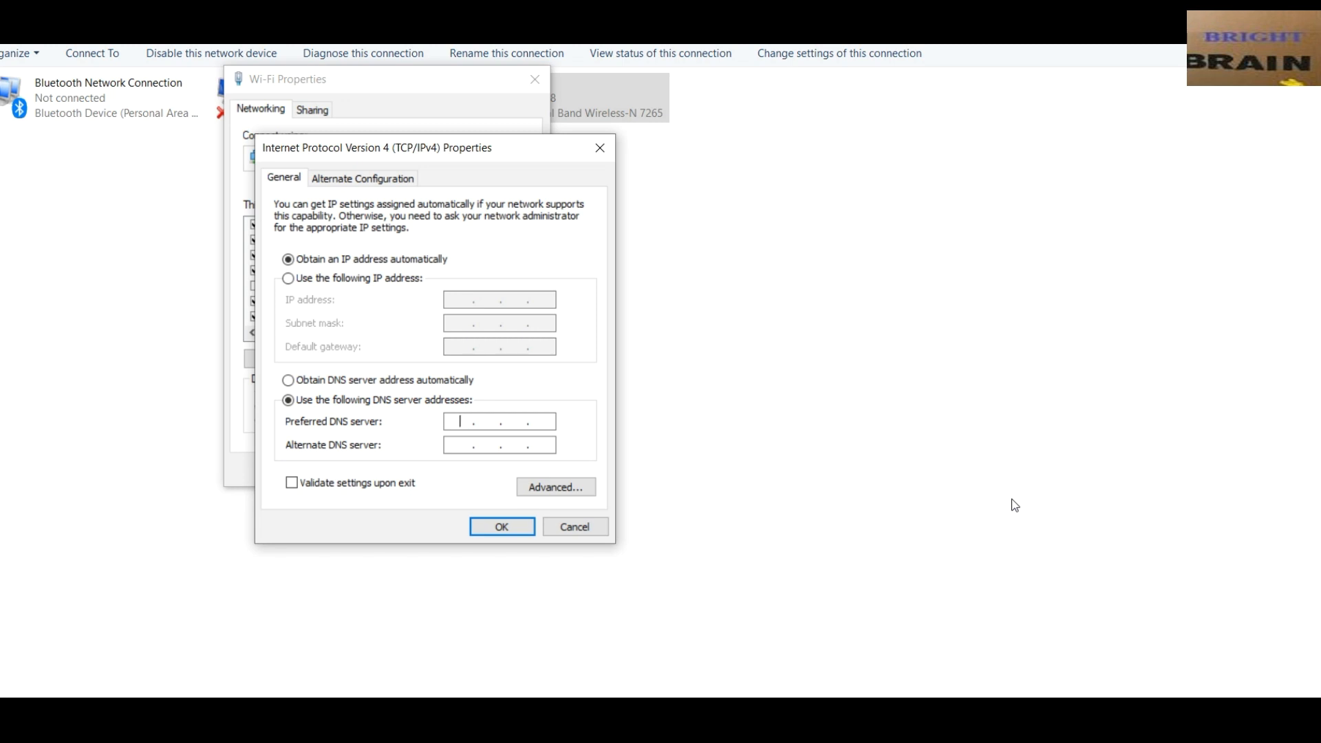
type("8.8.8.8")
left_click(470, 447)
type("8.8.4.4")
left_click(503, 526)
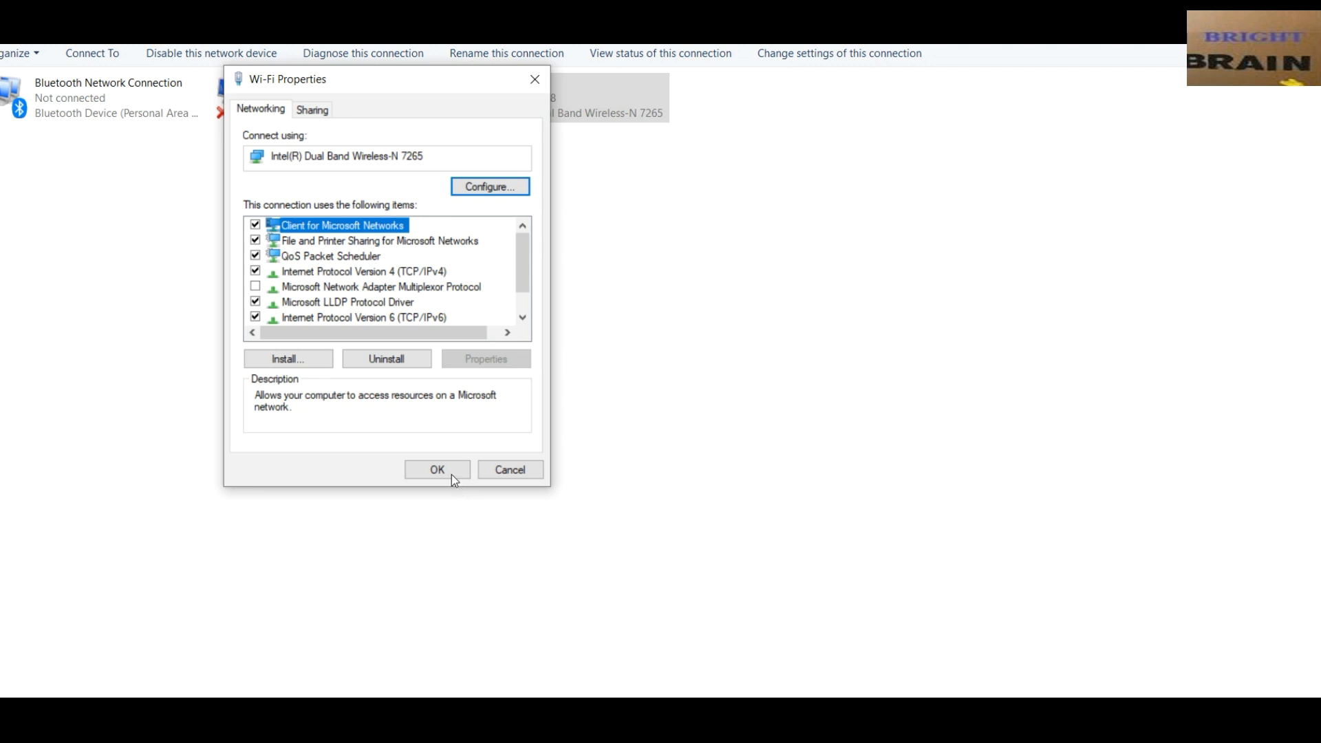
left_click(449, 473)
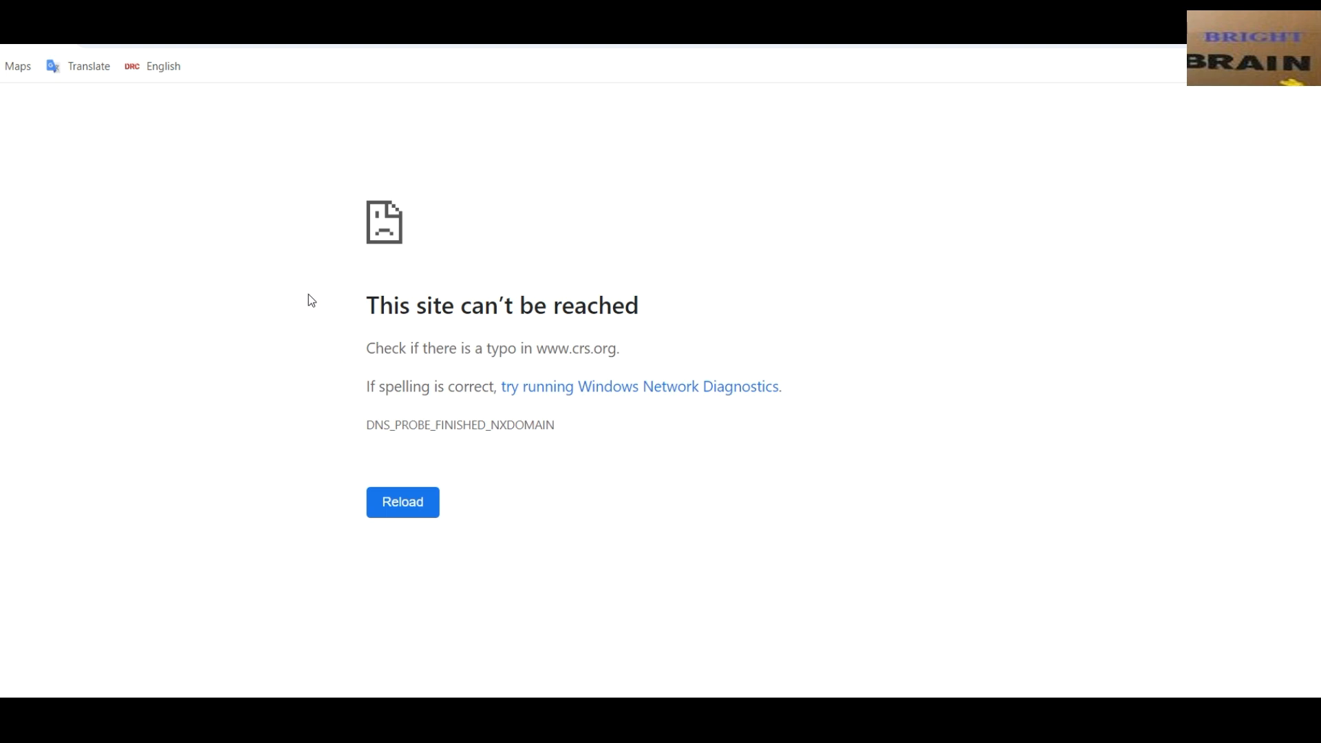
left_click(414, 503)
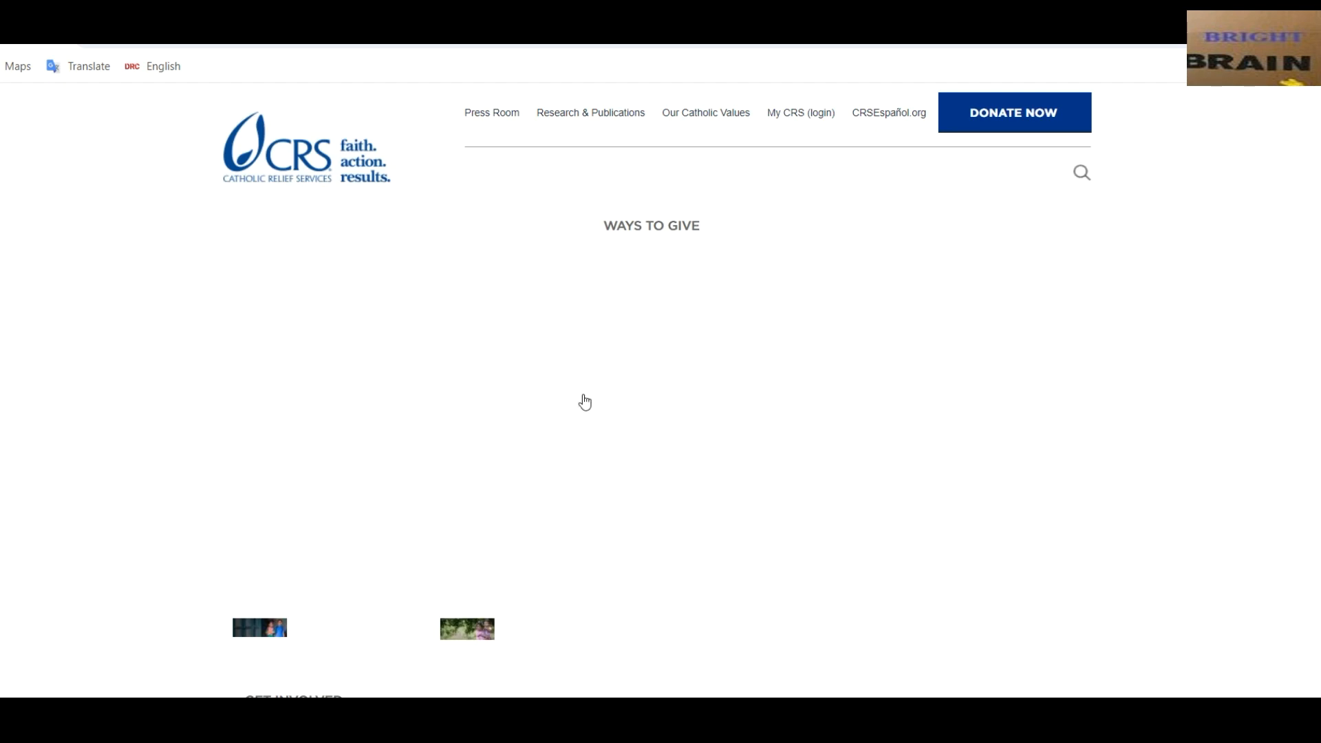
scroll(551, 358, "down", 1)
scroll(557, 361, "down", 5)
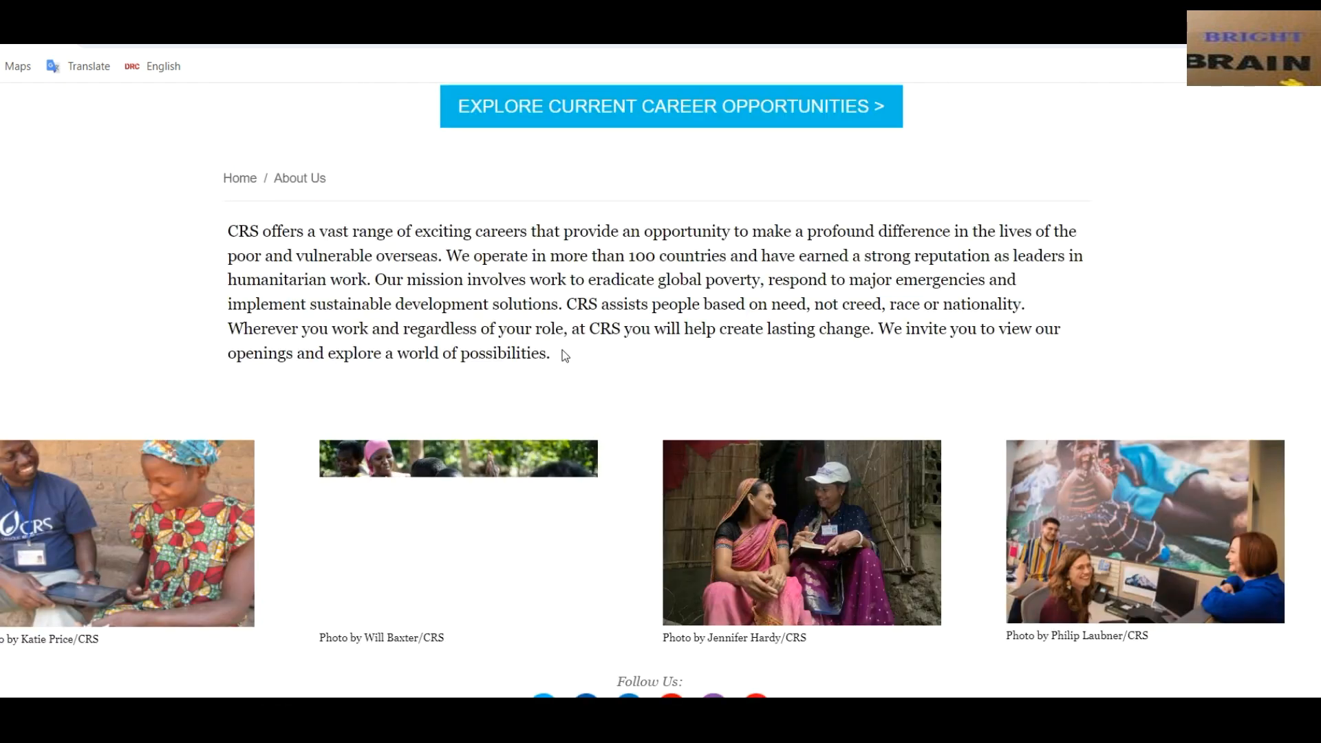
scroll(563, 358, "down", 1)
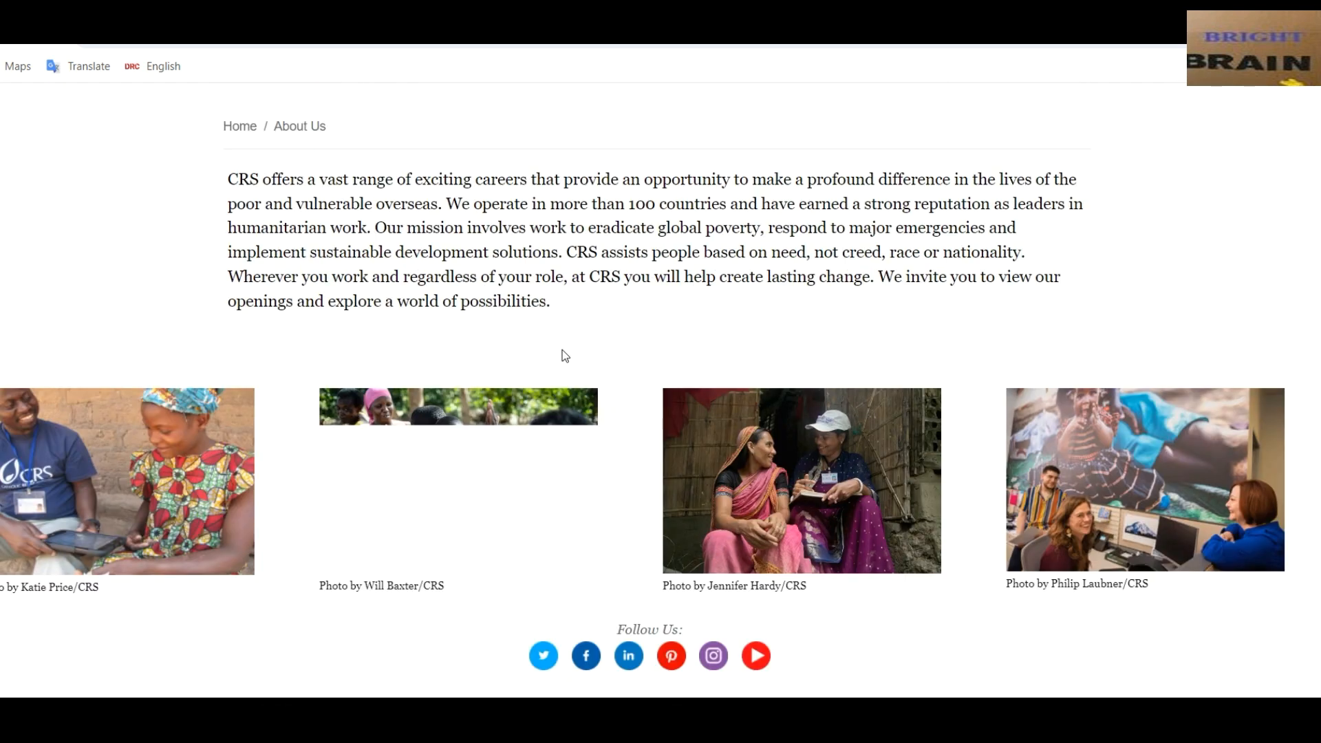
scroll(564, 354, "down", 8)
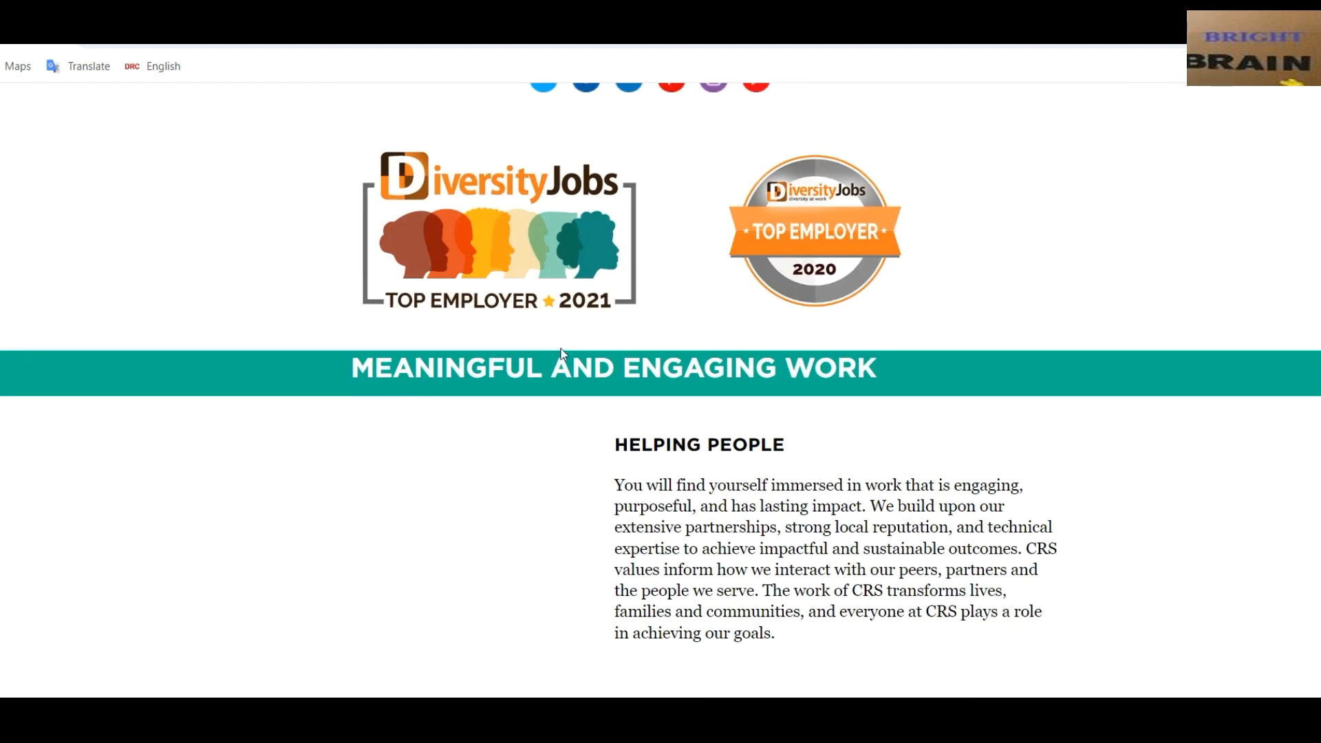
scroll(561, 353, "down", 17)
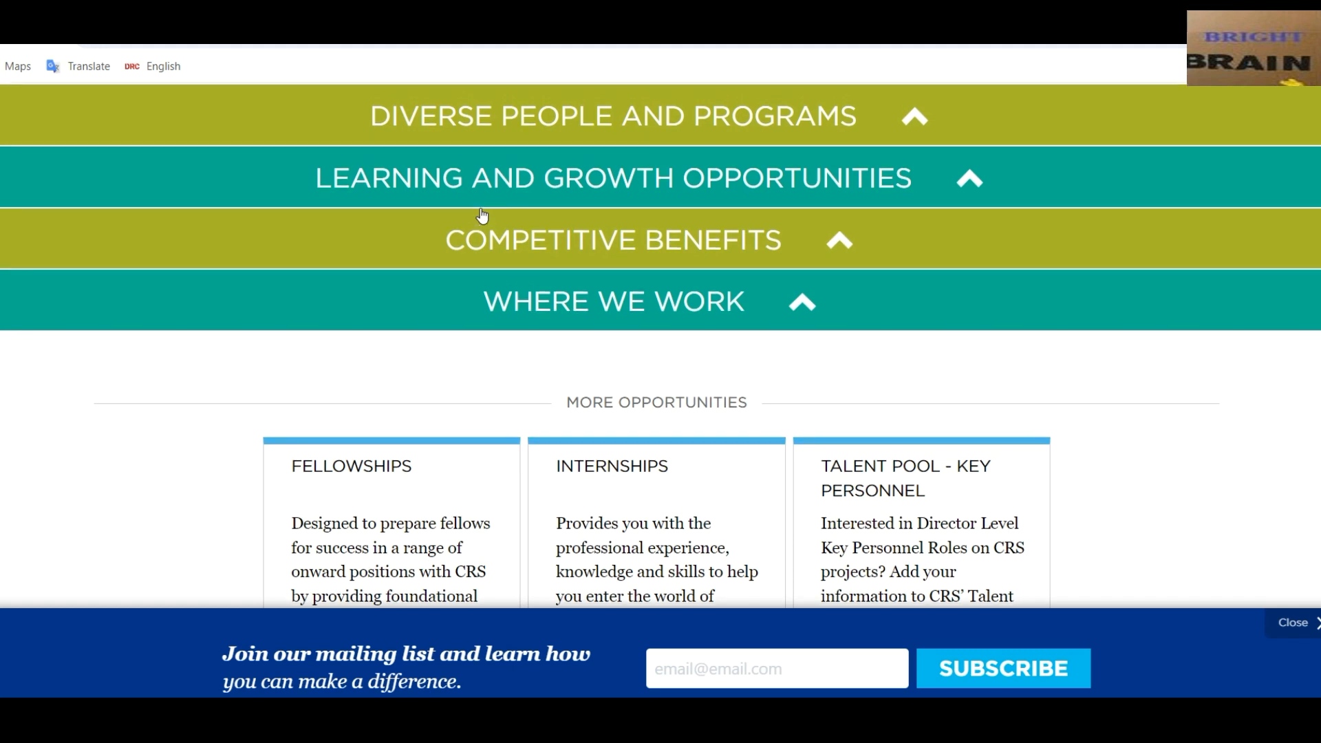
scroll(505, 285, "up", 10)
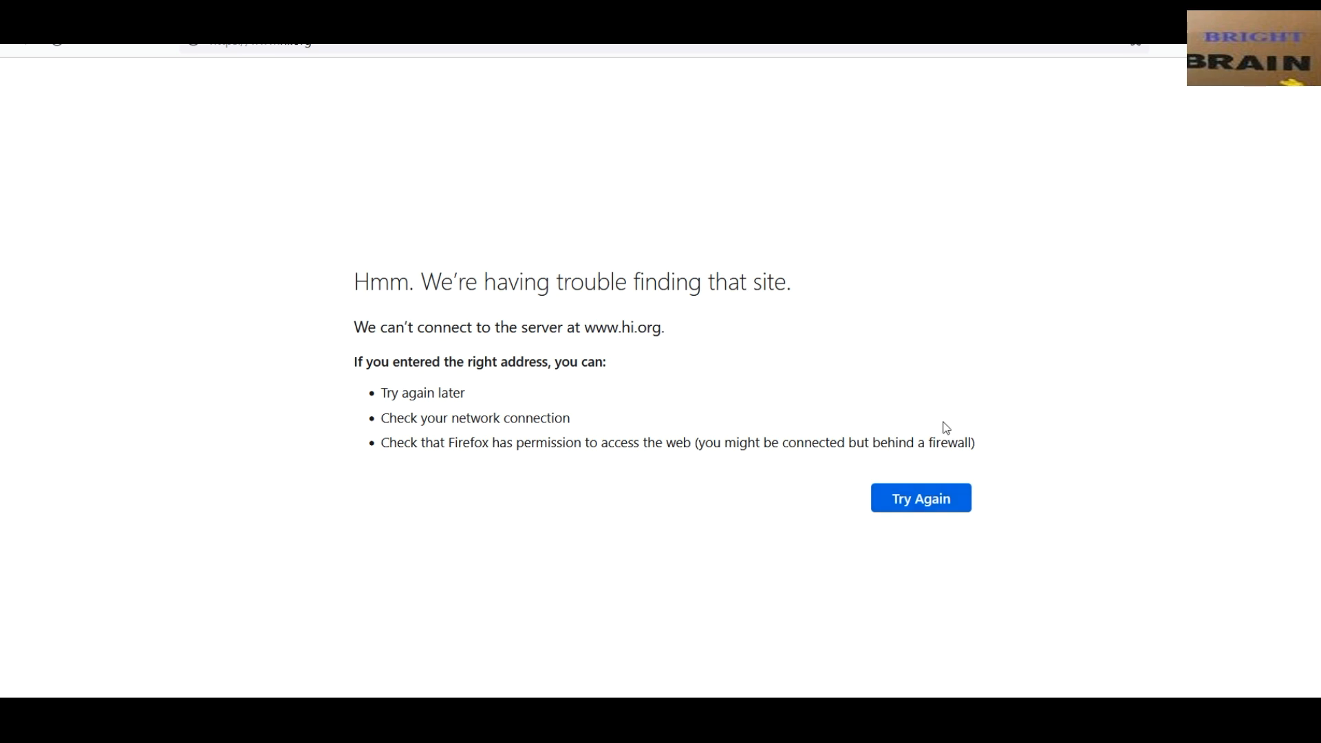
left_click(916, 504)
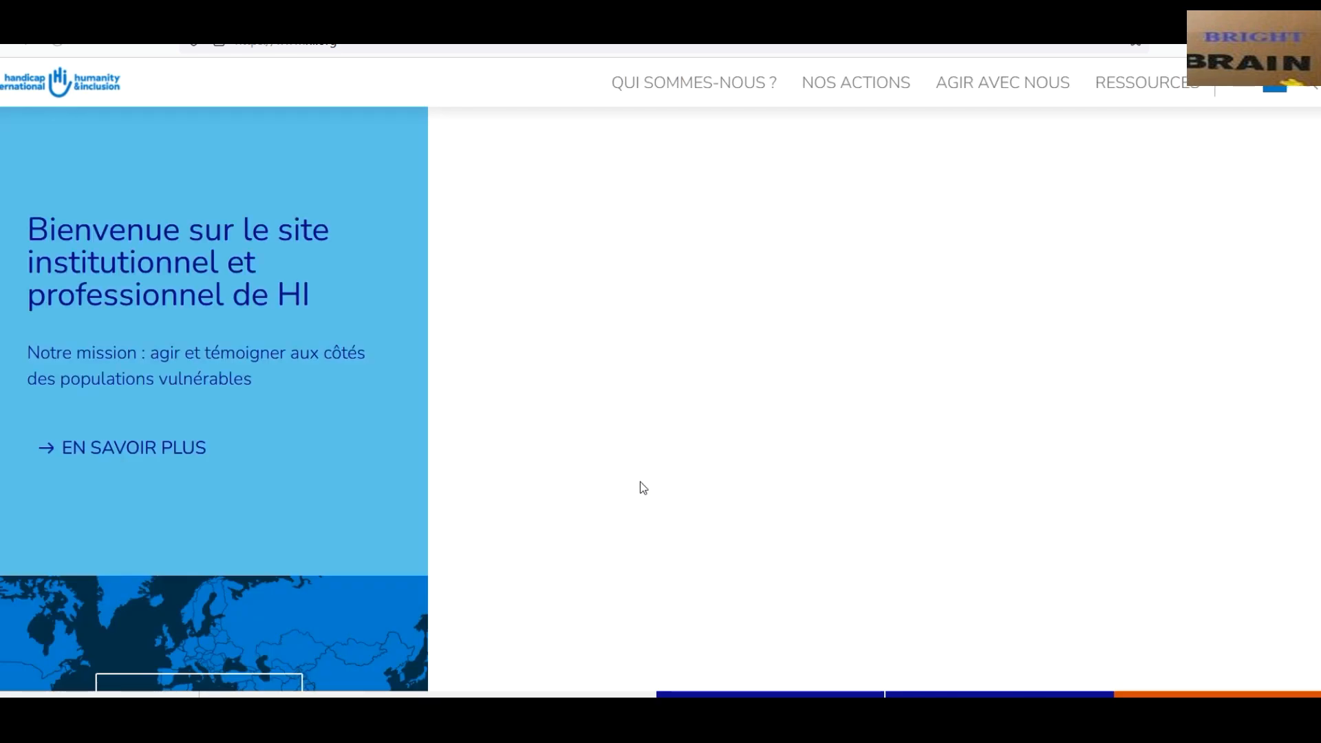
scroll(643, 482, "down", 10)
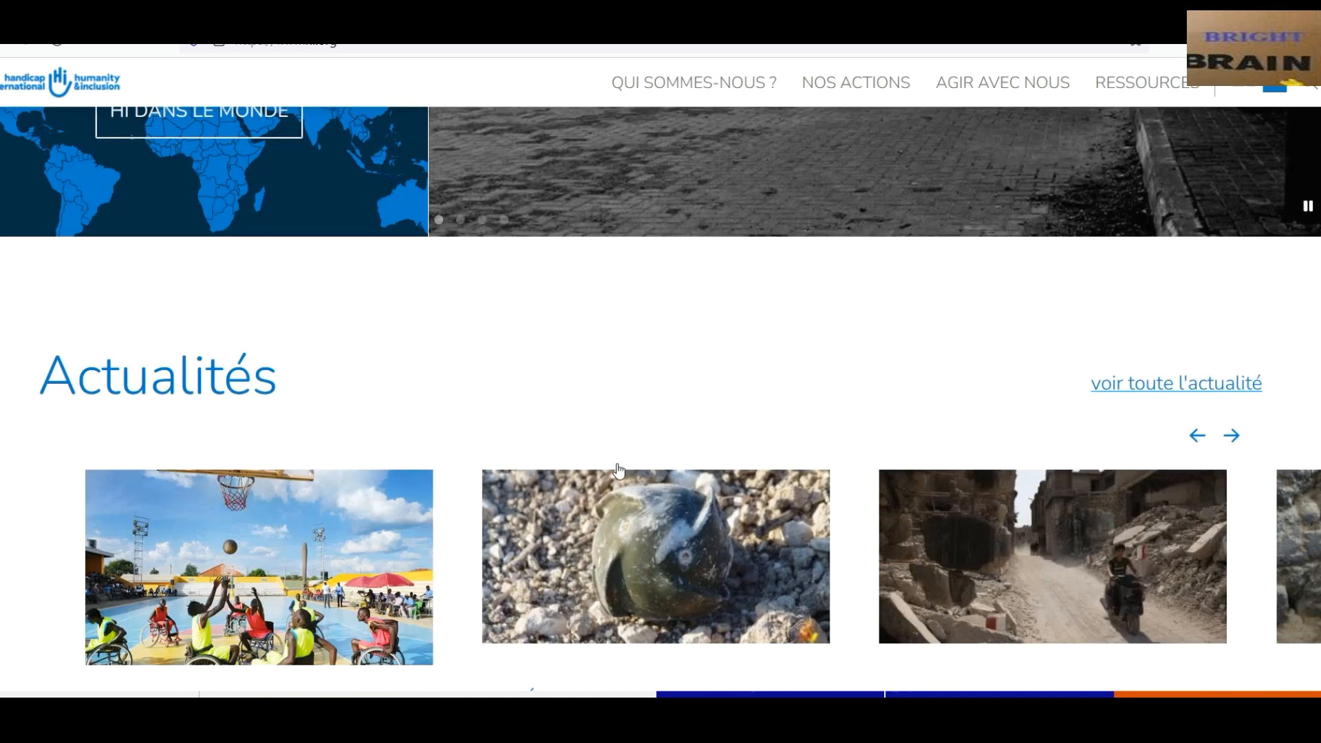
scroll(554, 460, "down", 15)
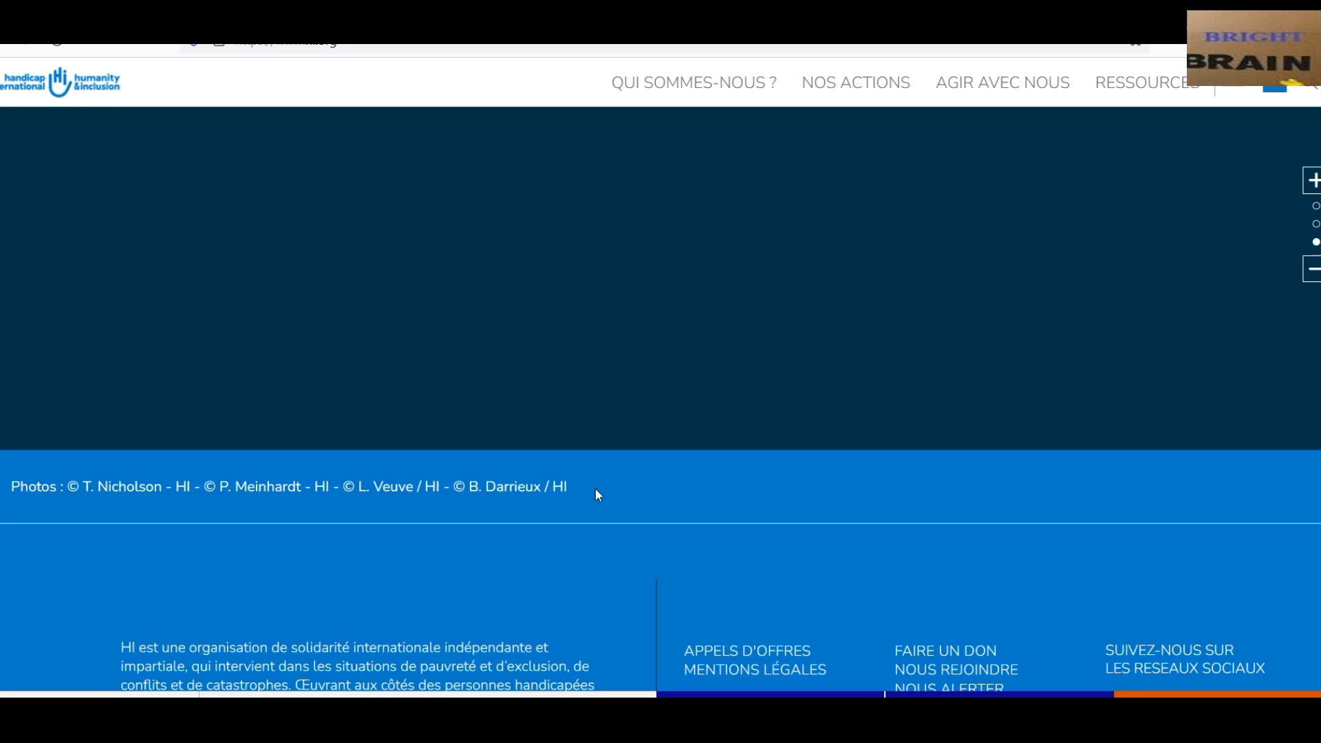
scroll(596, 488, "up", 20)
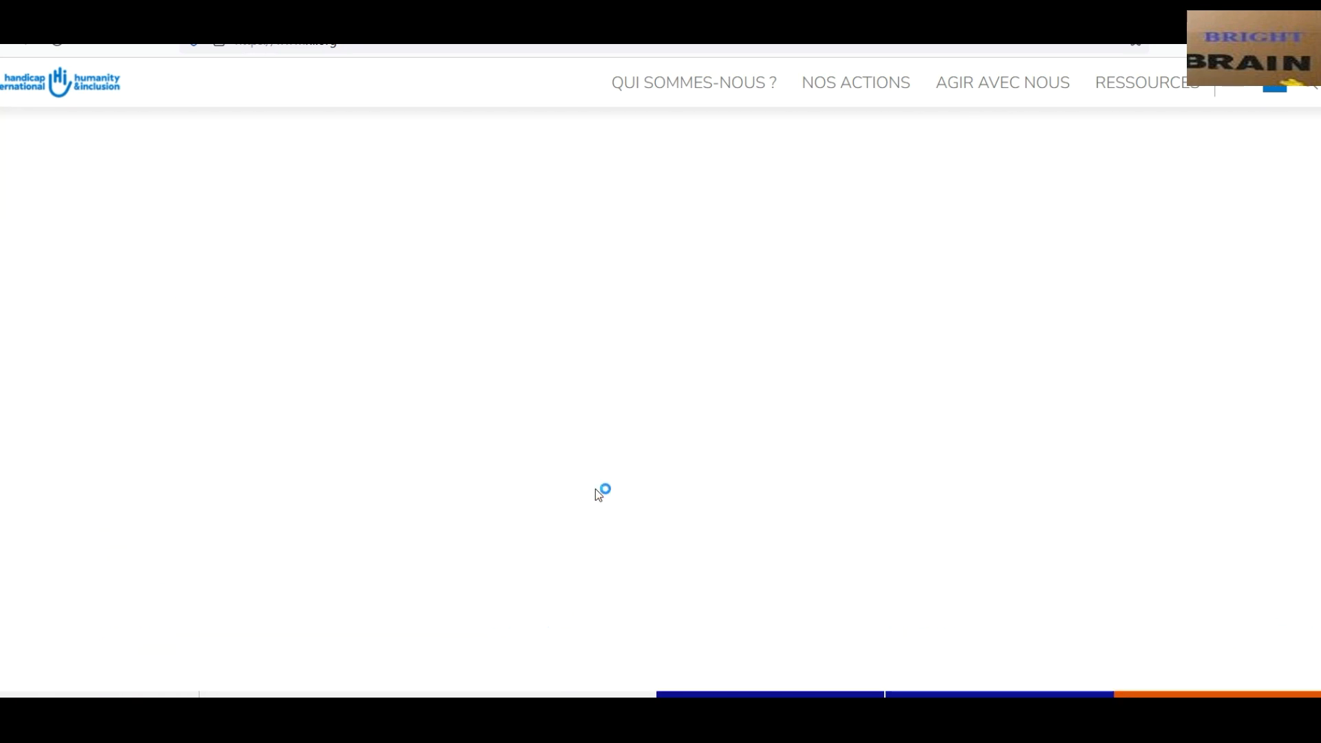
scroll(595, 489, "down", 10)
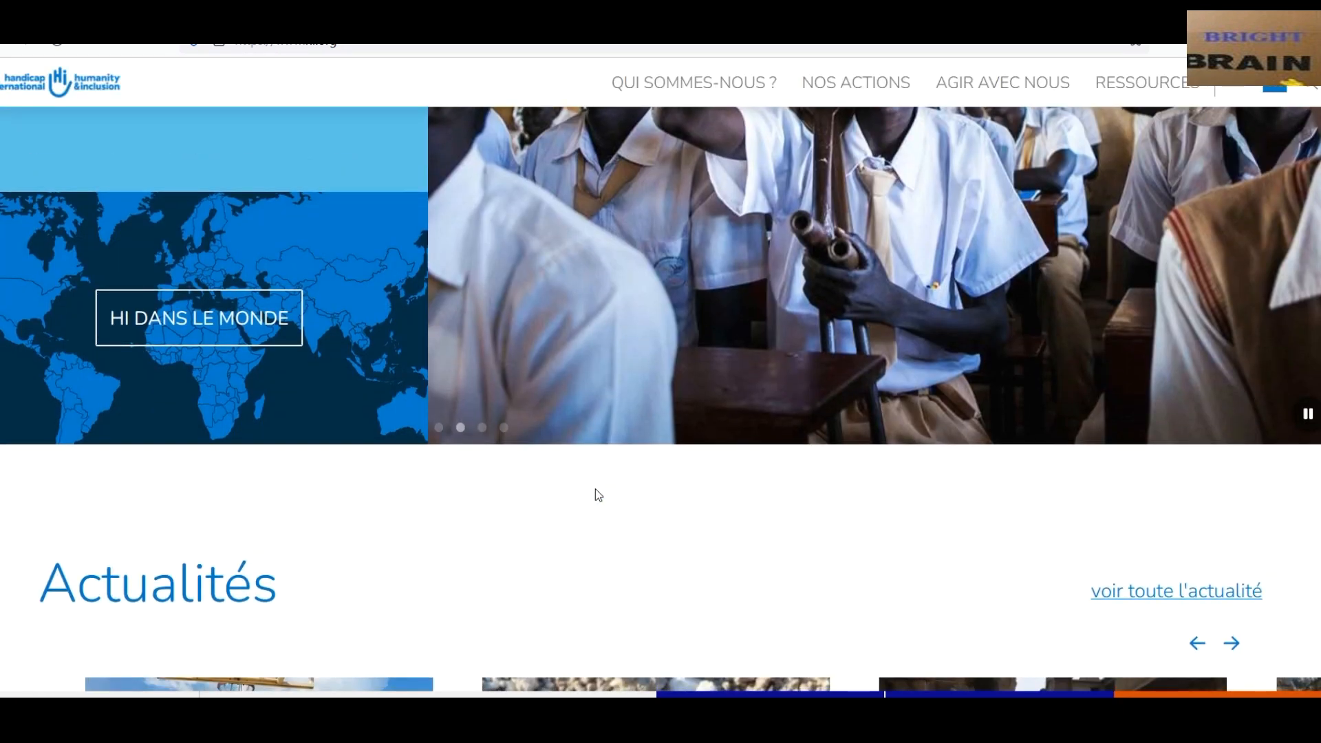
scroll(596, 495, "down", 10)
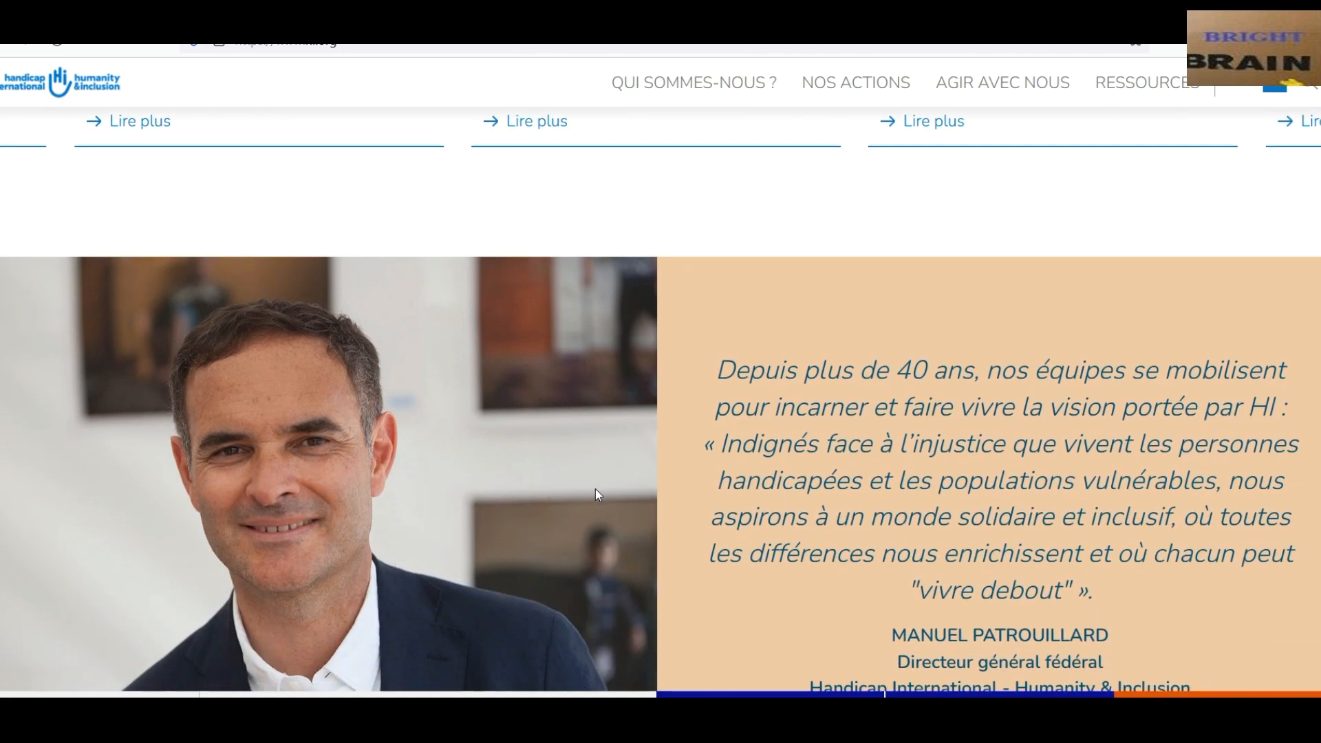
scroll(596, 488, "down", 12)
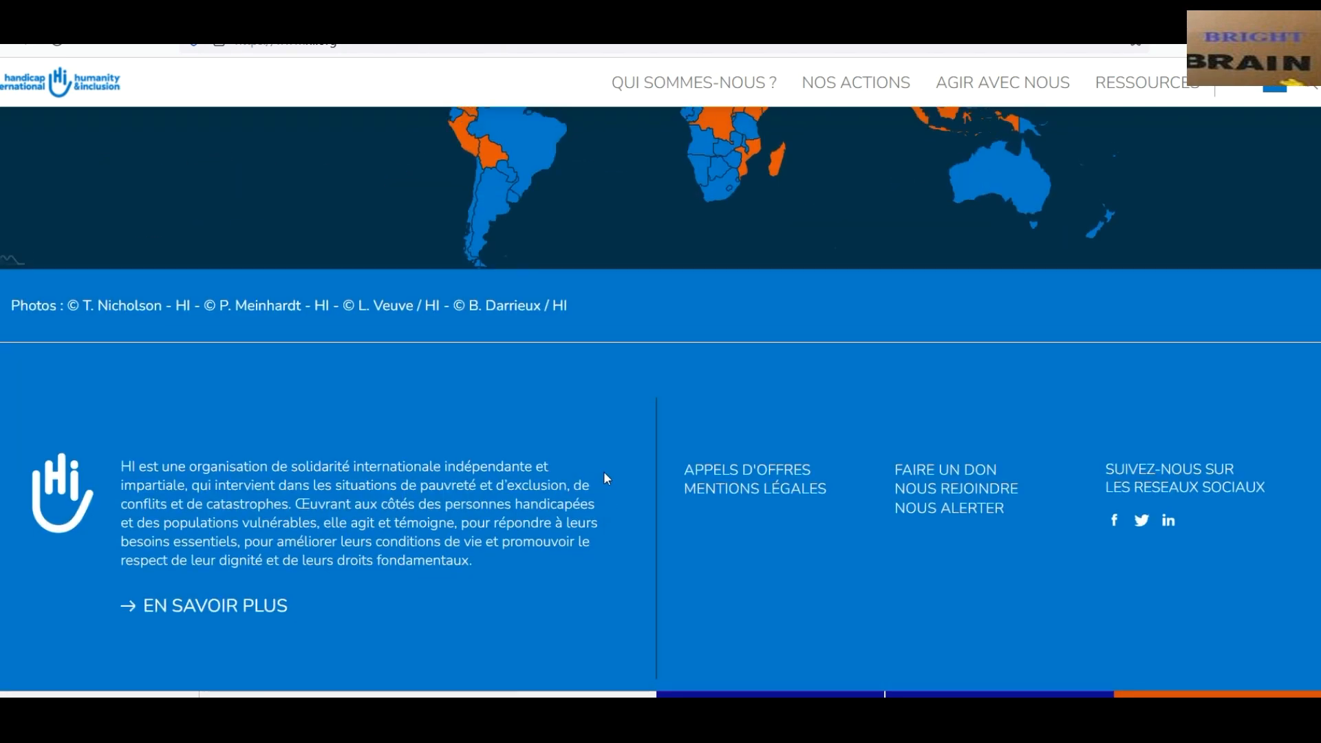
scroll(609, 480, "up", 20)
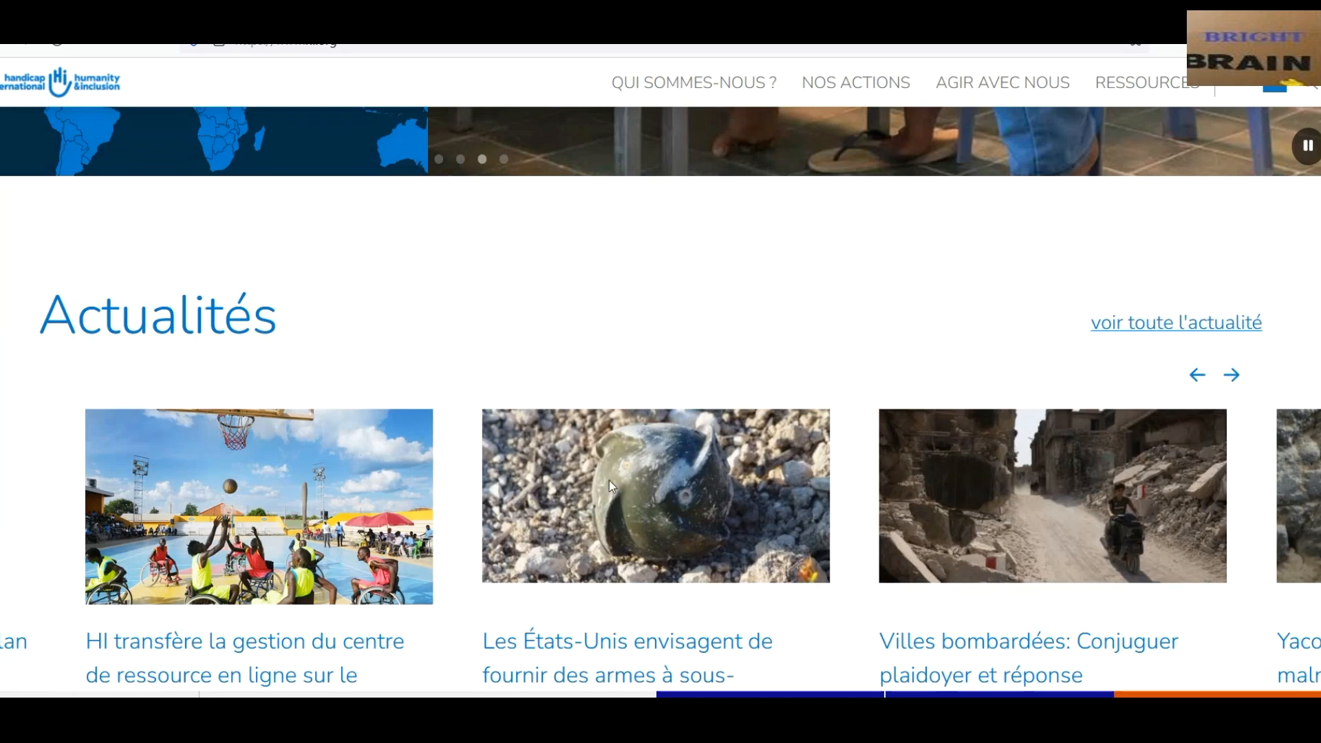
scroll(666, 504, "down", 12)
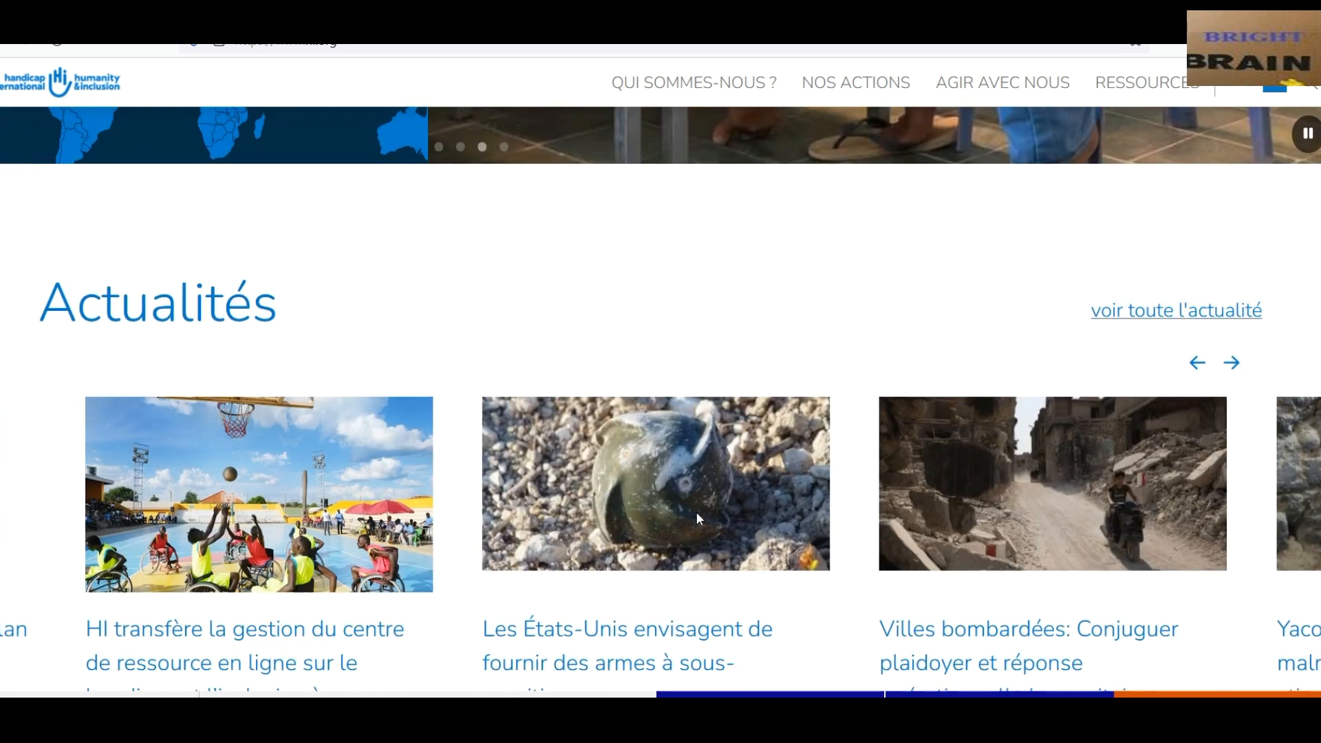